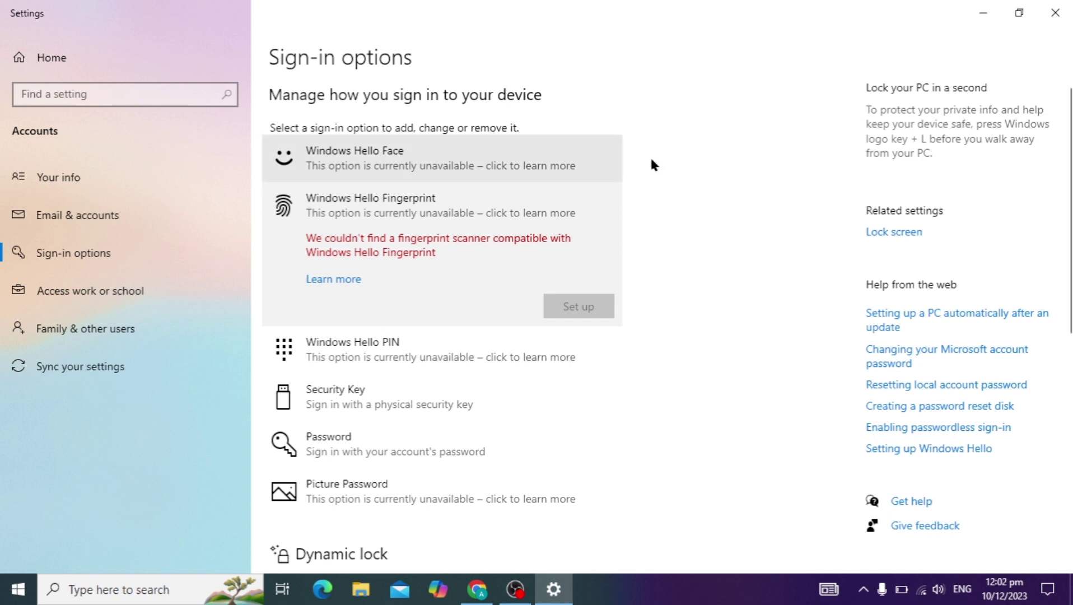
Minimize the Settings Sign-in options window, where fingerprint sign-in is unavailable
click(983, 12)
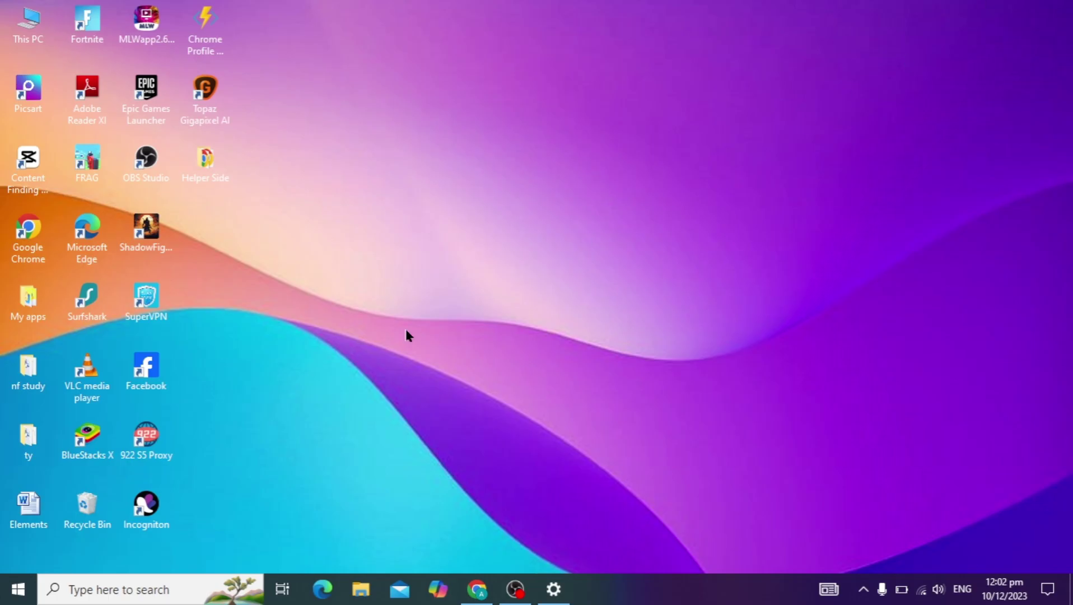
Launch gpedit.msc from the Run prompt and maximize the Local Group Policy Editor
right_click(18, 588)
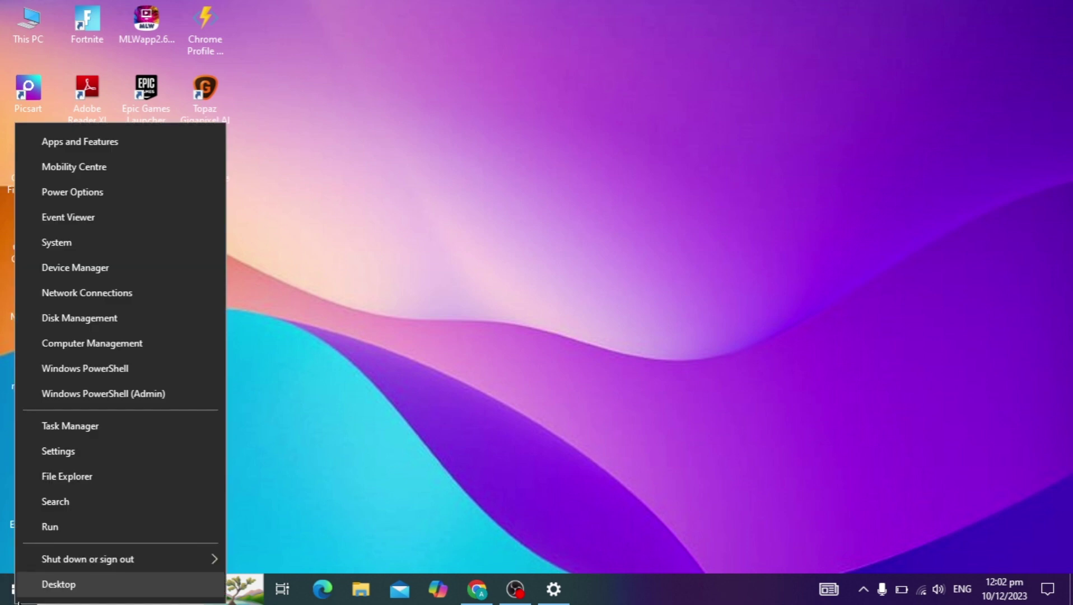
click(85, 534)
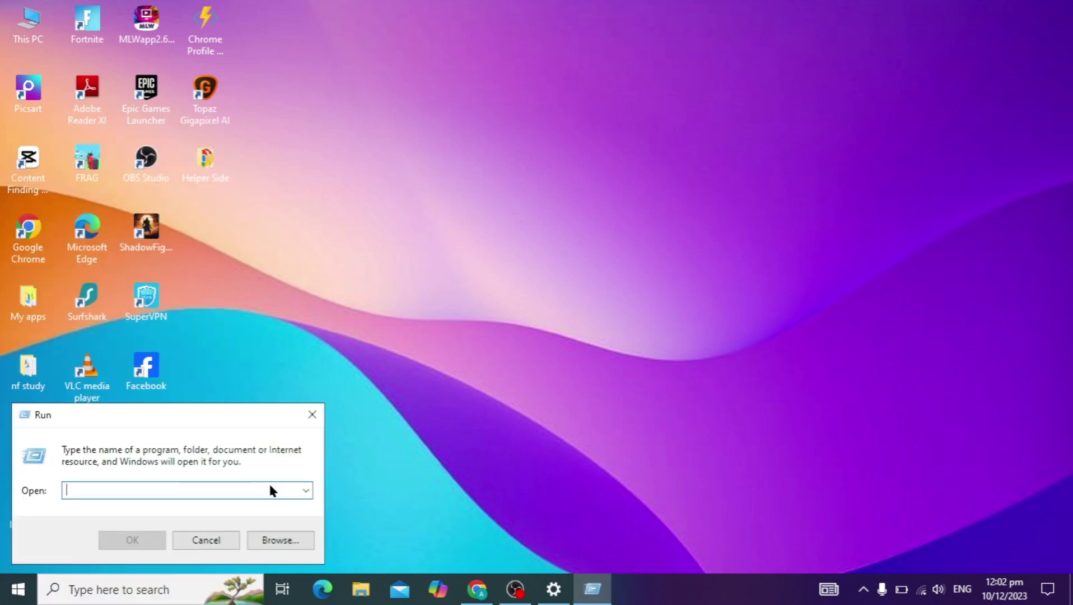
text(gpedit.msc)
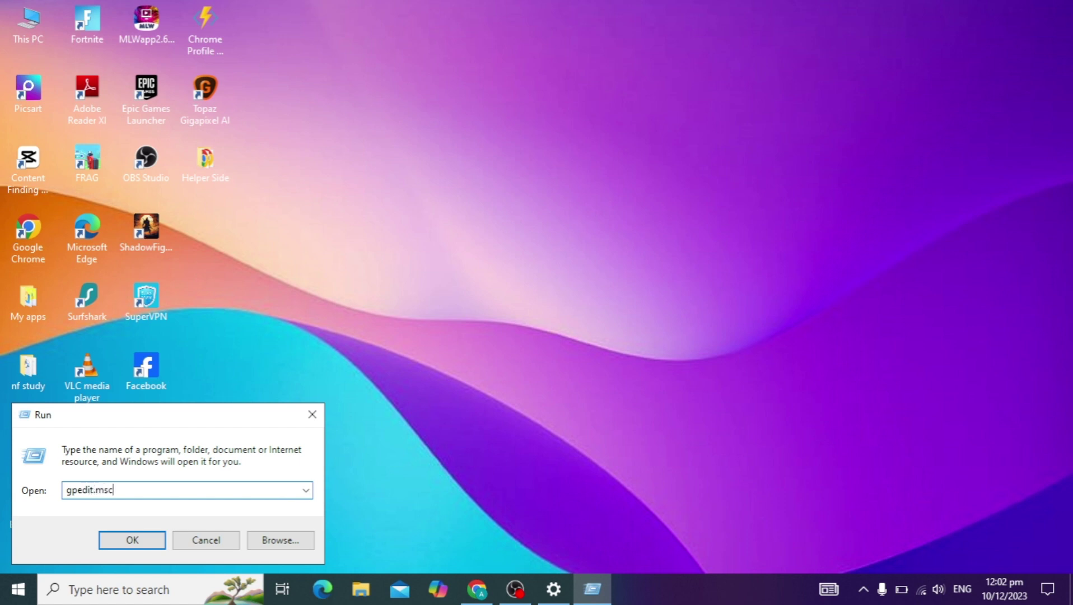
click(152, 539)
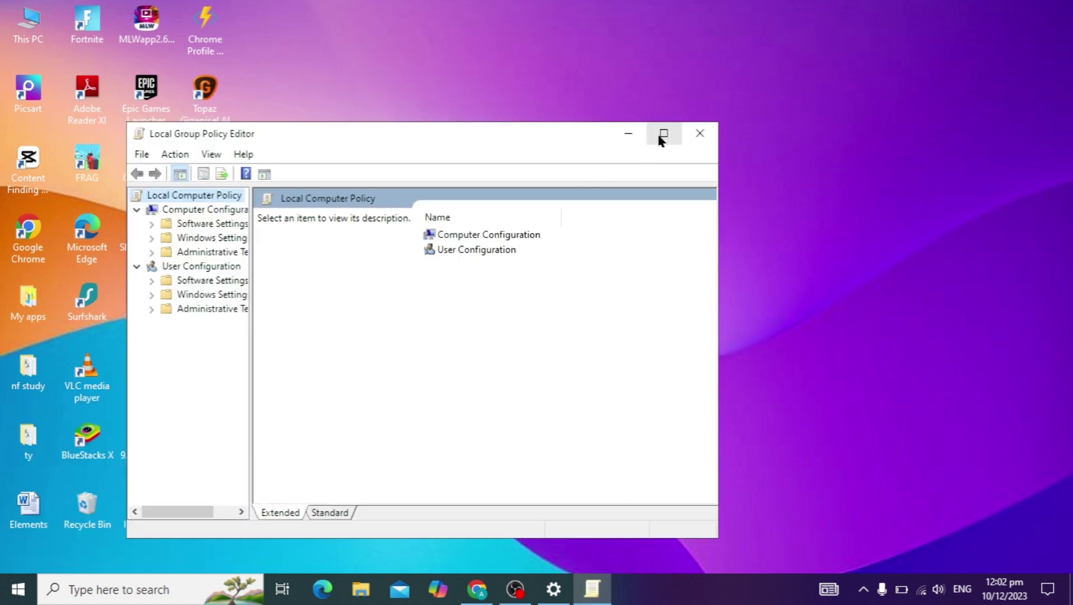
click(663, 134)
Widen the tree pane and open Administrative Templates > Windows Components > Biometrics
drag(120, 328, 379, 326)
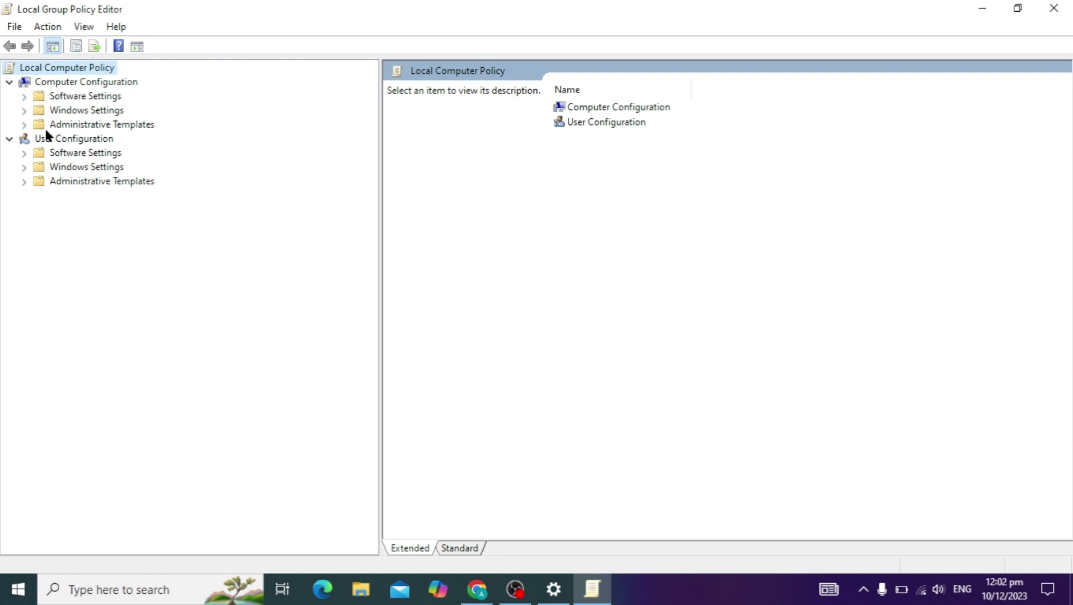
click(26, 125)
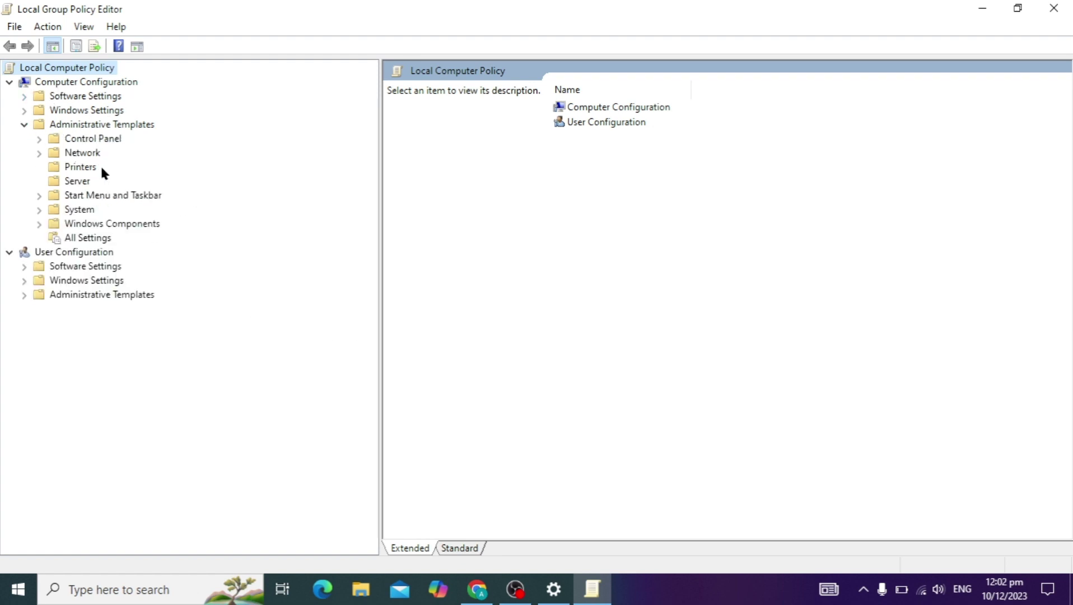
click(39, 224)
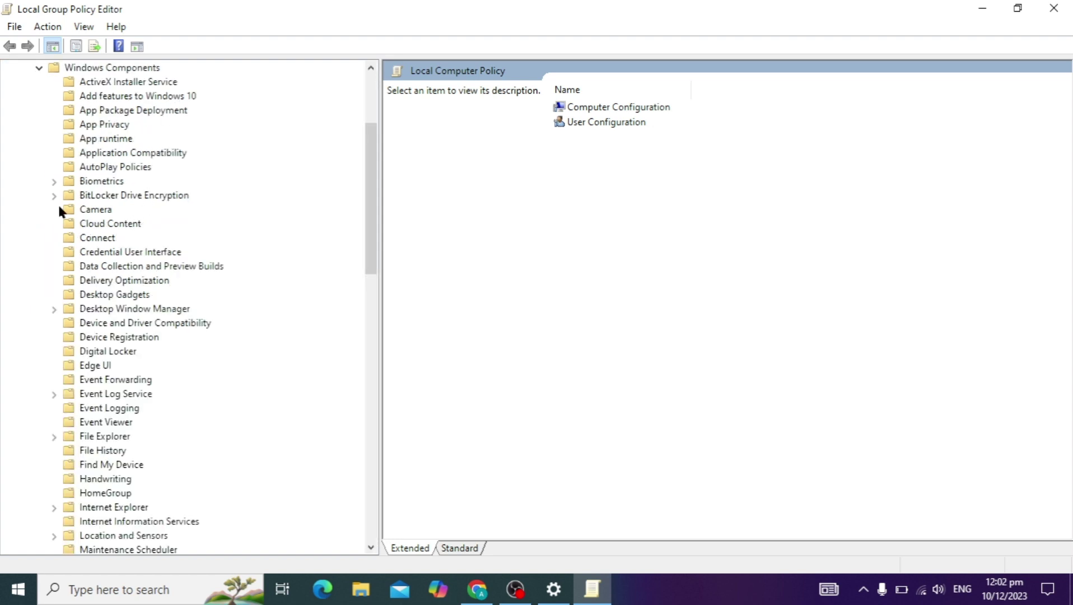
double_click(102, 182)
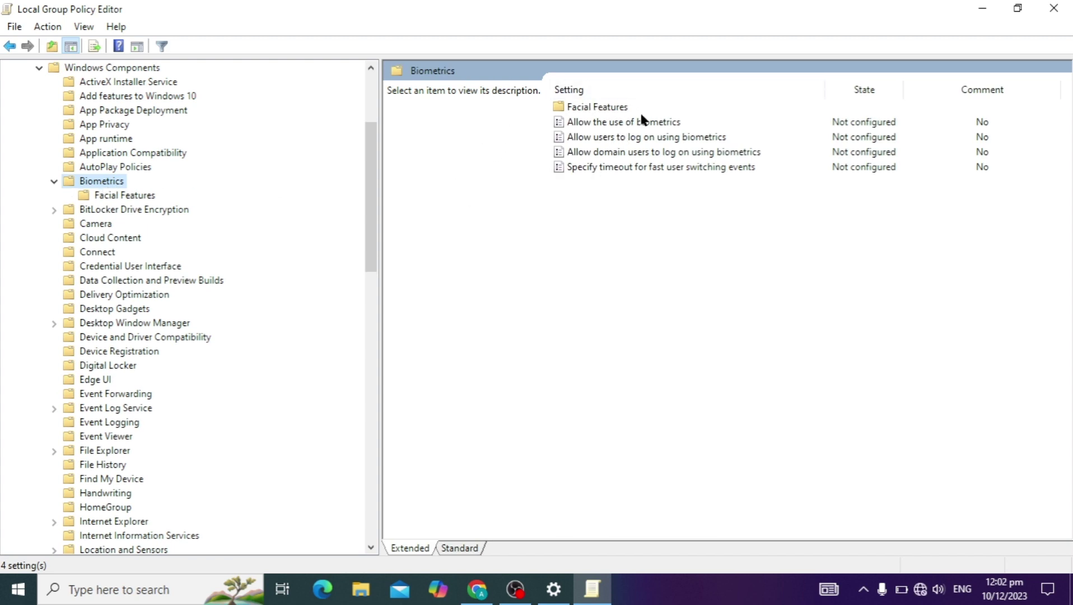
Enable 'Allow the use of biometrics' and 'Allow users to log on using biometrics'
double_click(597, 125)
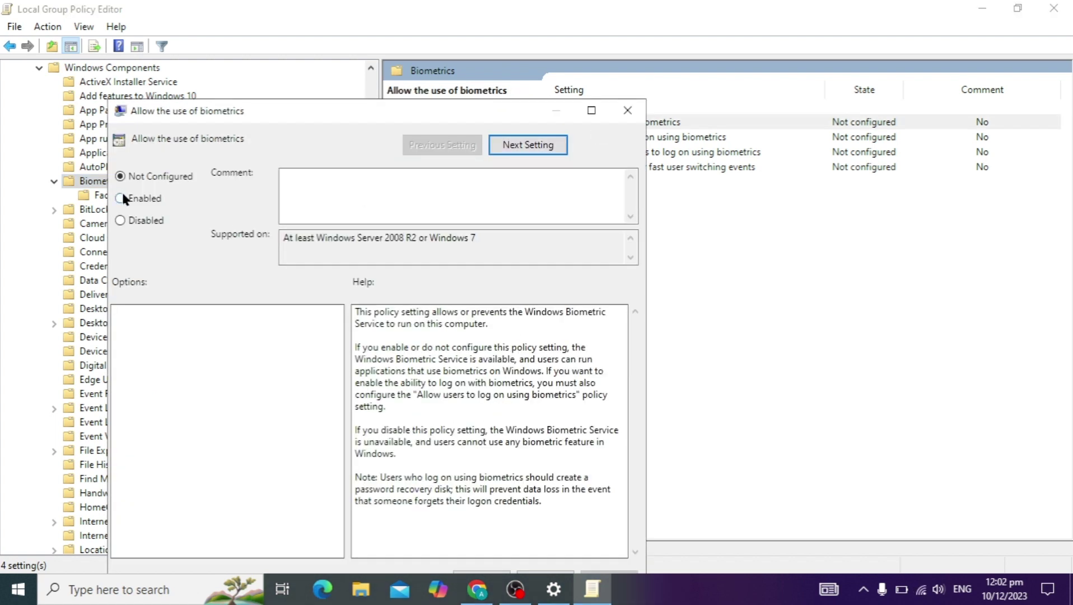
click(121, 198)
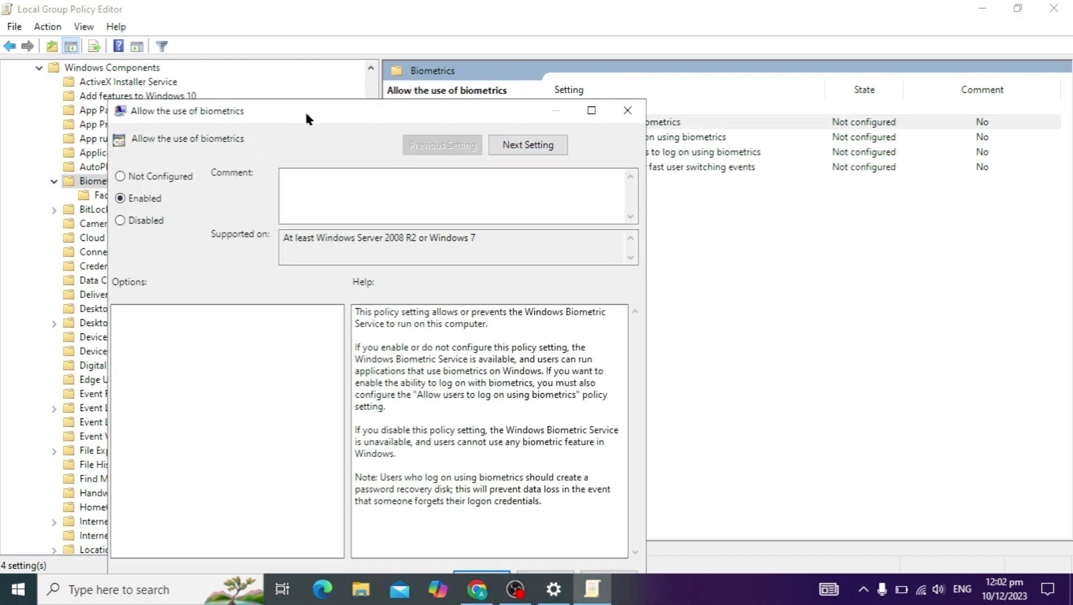
drag(304, 110, 323, 48)
click(616, 513)
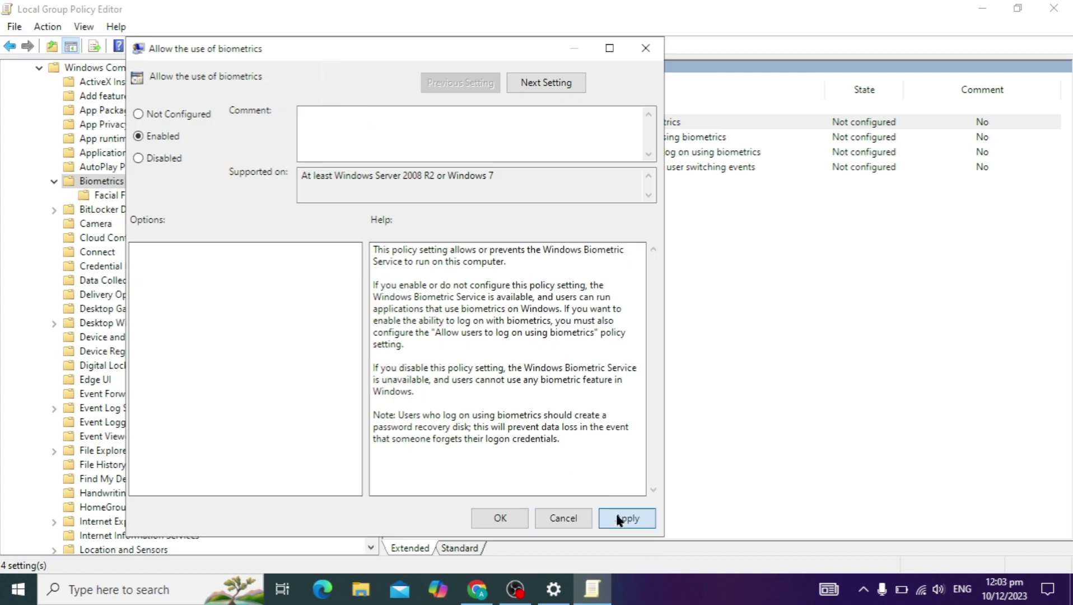
click(516, 511)
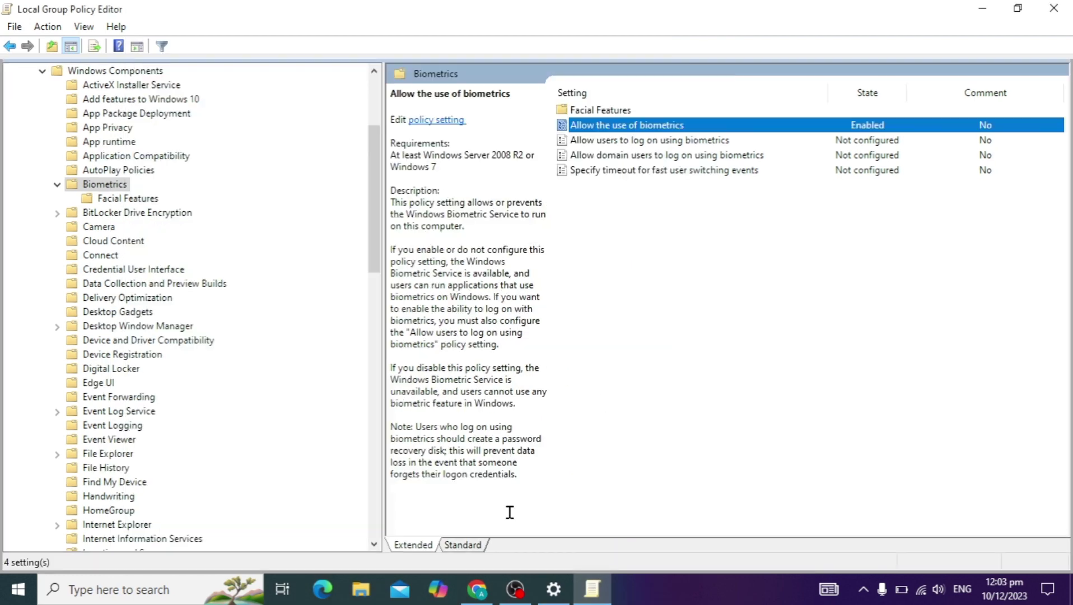
double_click(616, 140)
drag(395, 116, 395, 69)
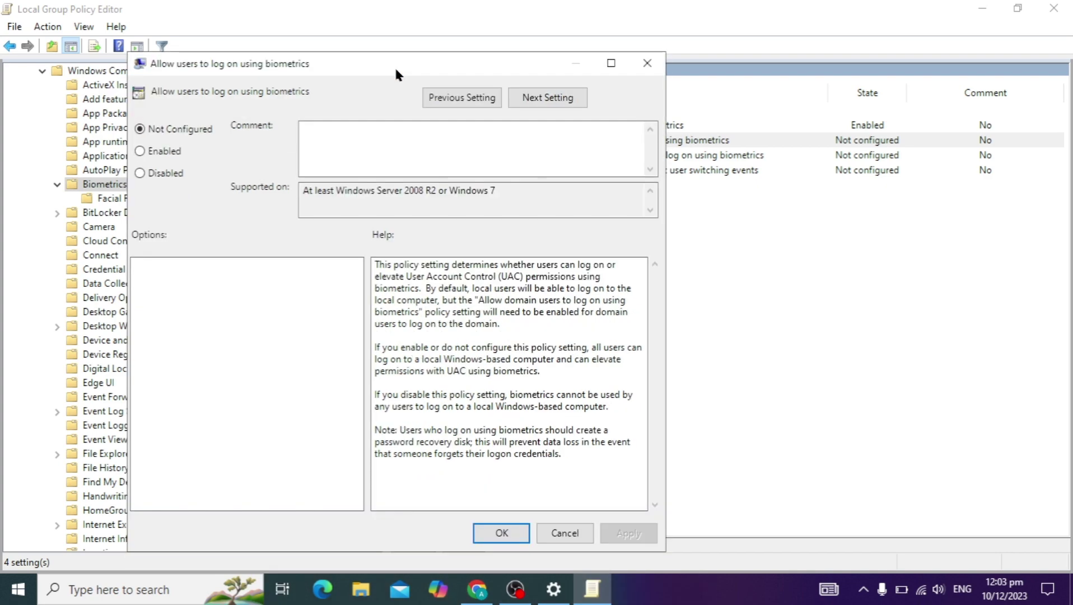
click(137, 153)
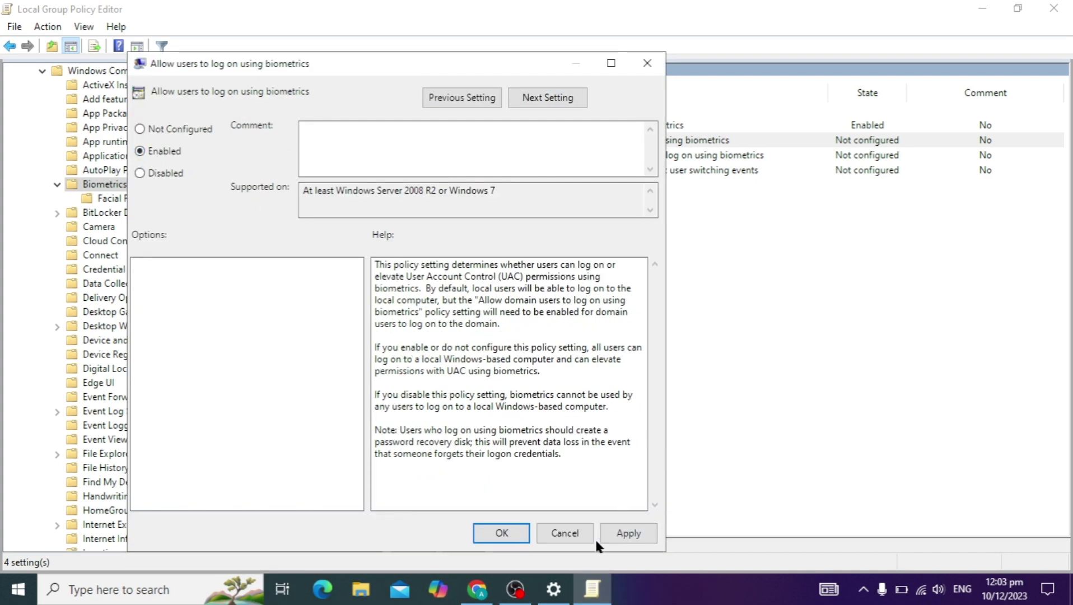
click(608, 530)
click(516, 530)
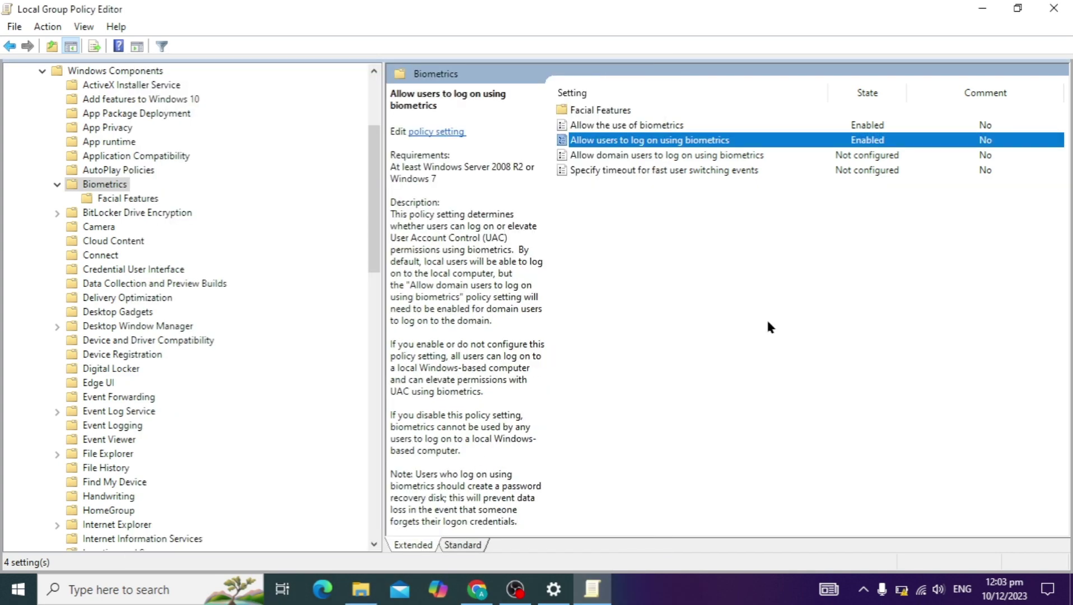
Enable domain-user biometric log-on and the fast user switching timeout at 10 seconds
double_click(613, 156)
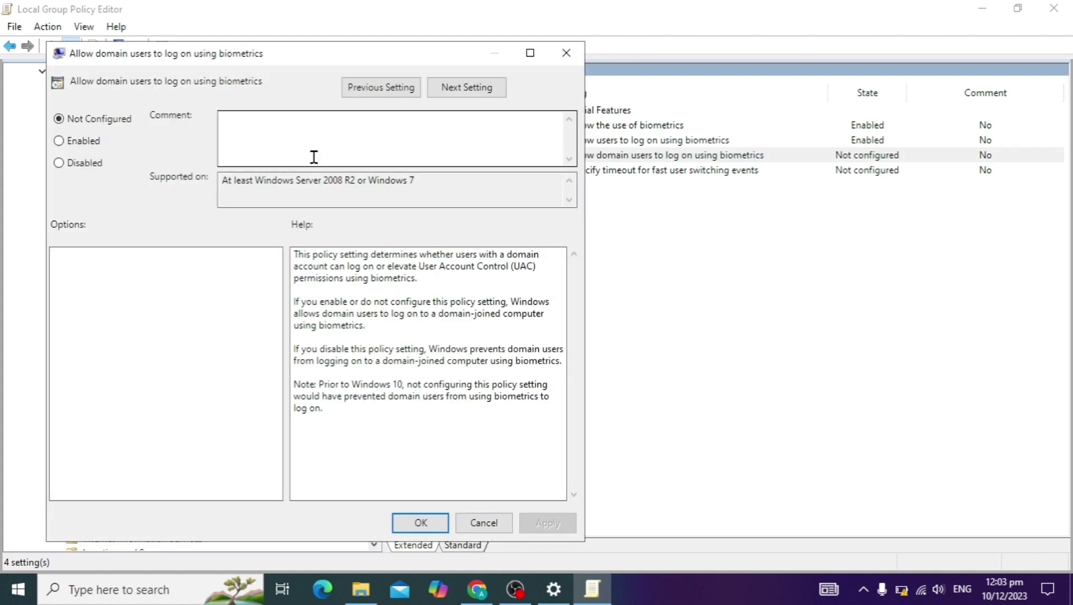
click(58, 143)
click(529, 524)
click(425, 523)
double_click(637, 171)
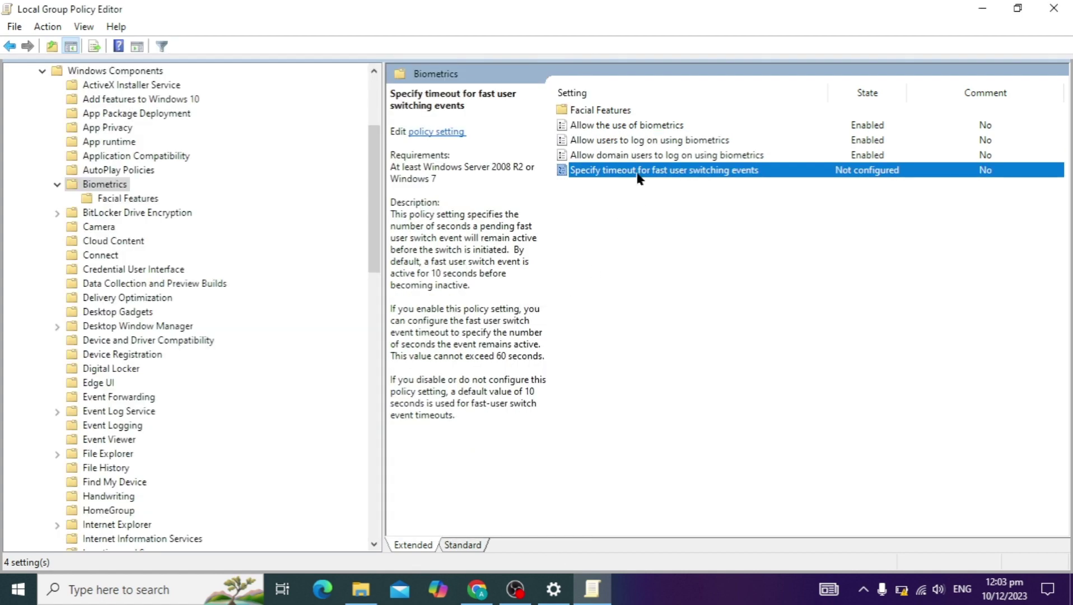
click(80, 162)
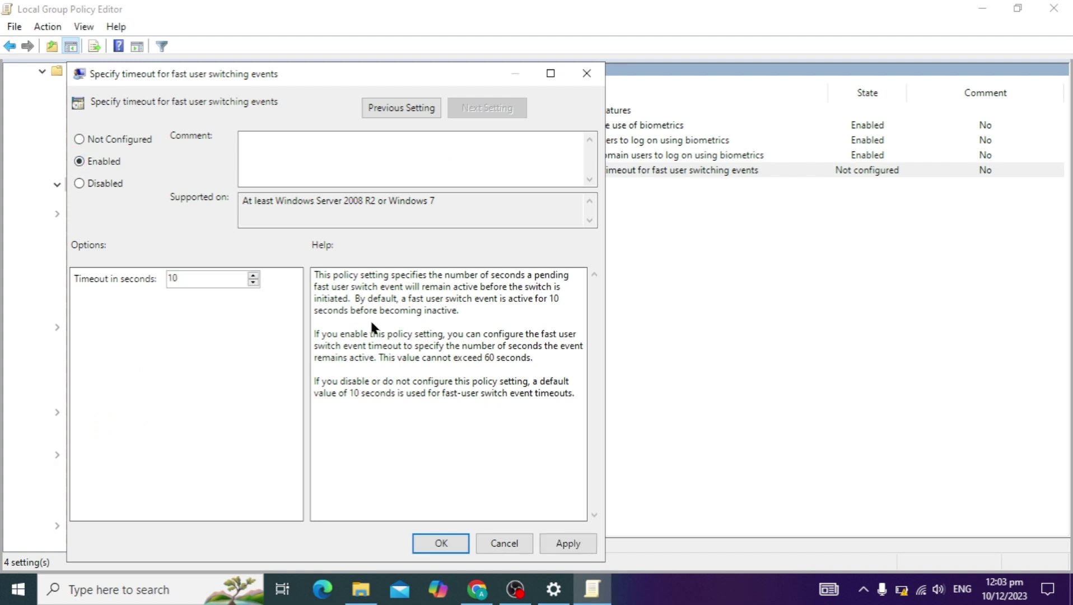
click(563, 542)
click(432, 543)
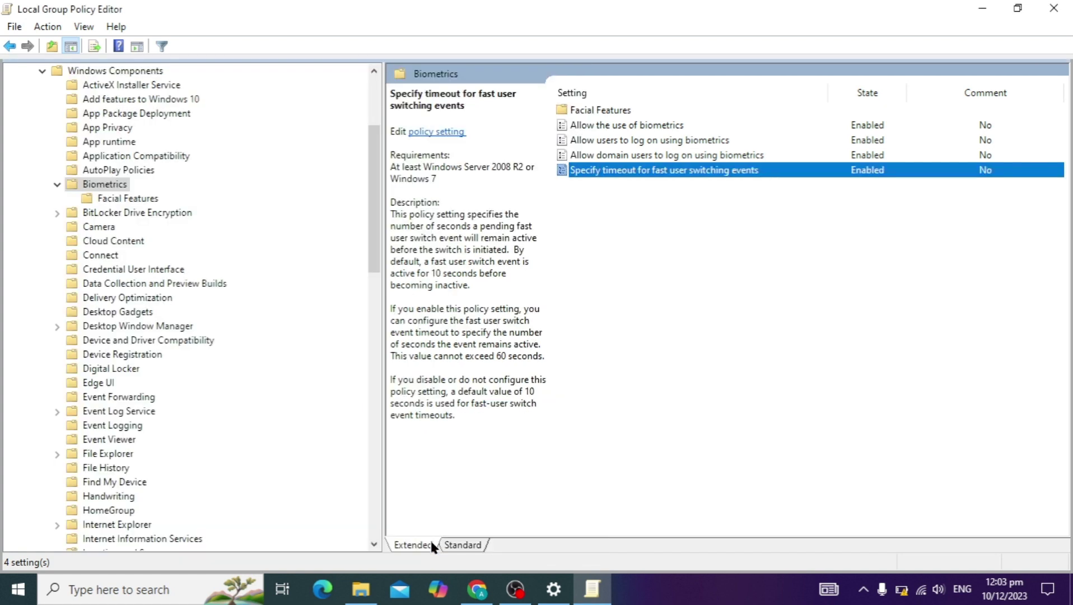
click(120, 203)
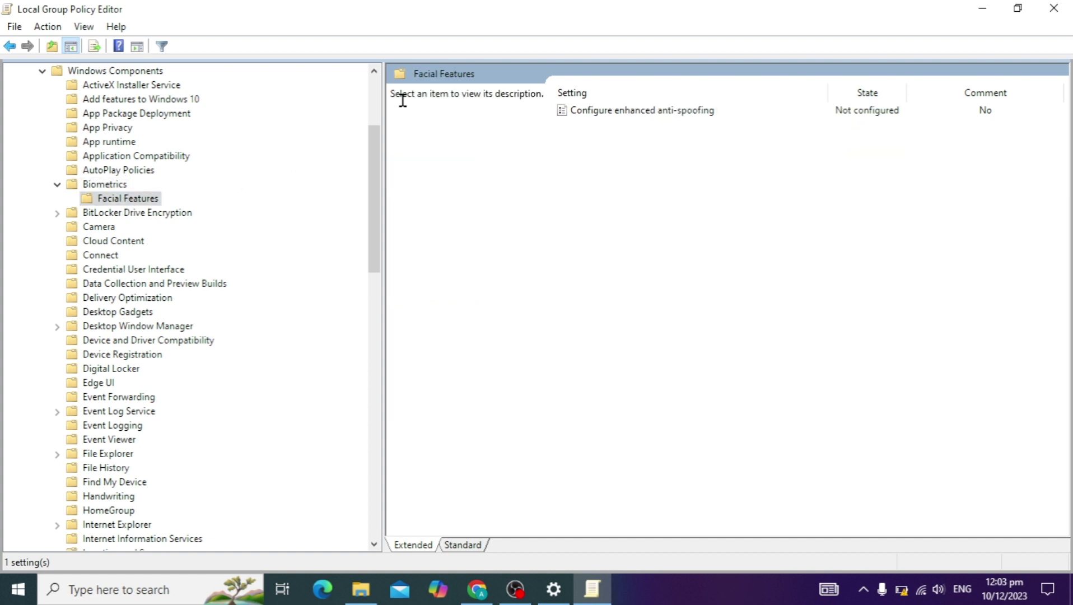
Set Configure enhanced anti-spoofing under Facial Features to Disabled and close the policy editor
click(644, 121)
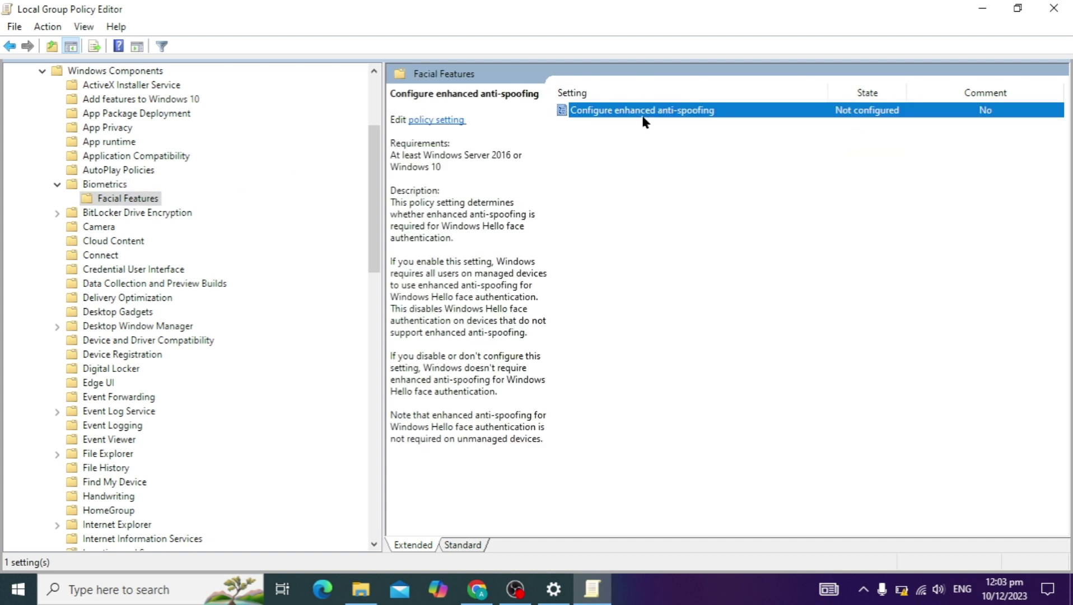
double_click(643, 118)
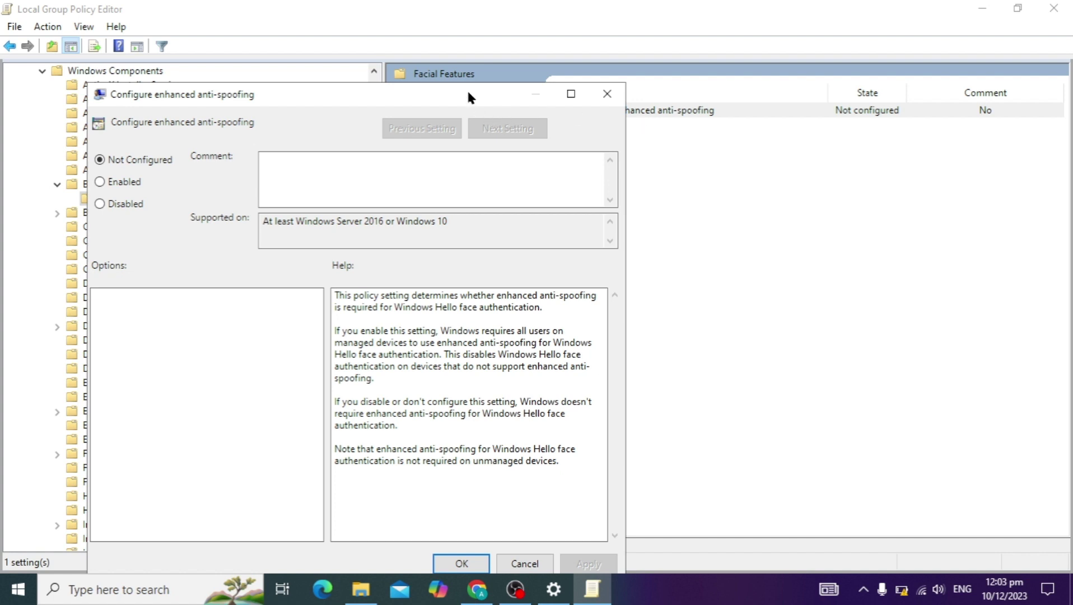
drag(466, 89, 425, 30)
click(58, 146)
click(552, 505)
click(421, 510)
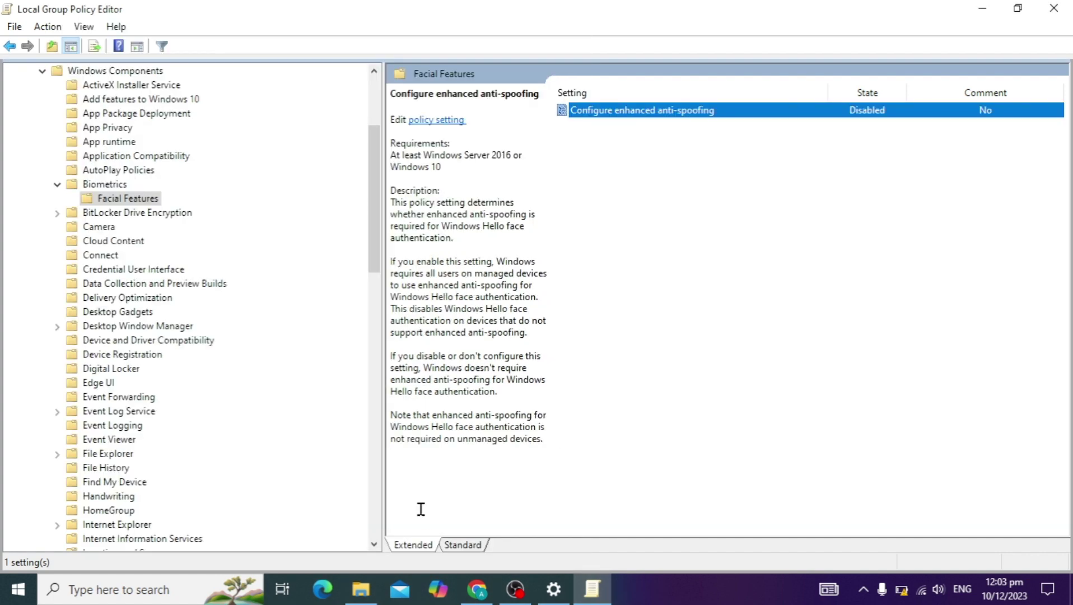
click(1053, 8)
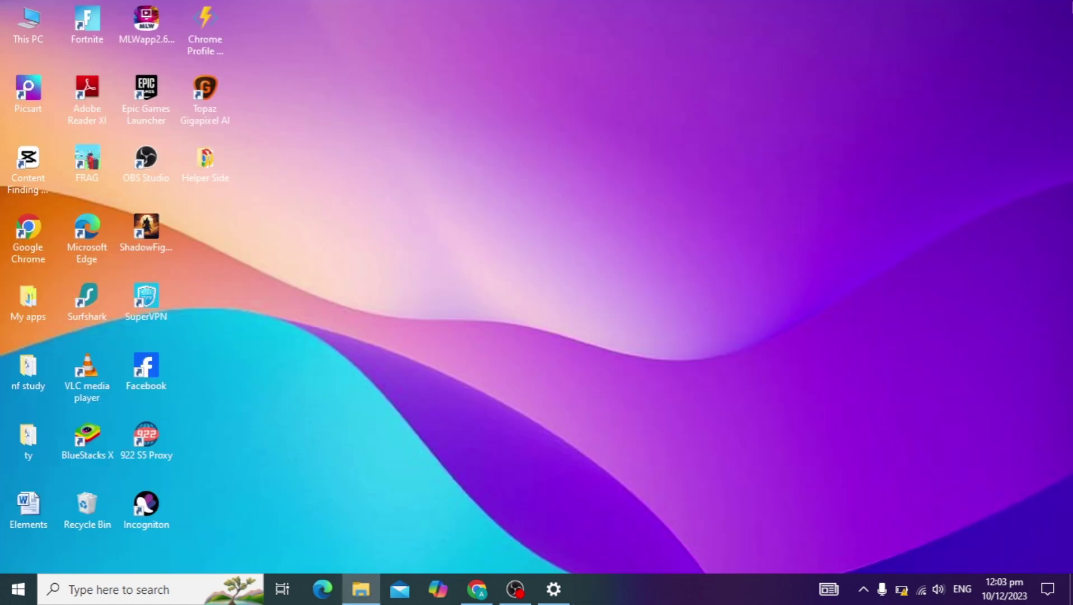
Close the old Settings Sign-in options window from the taskbar
click(553, 594)
right_click(553, 589)
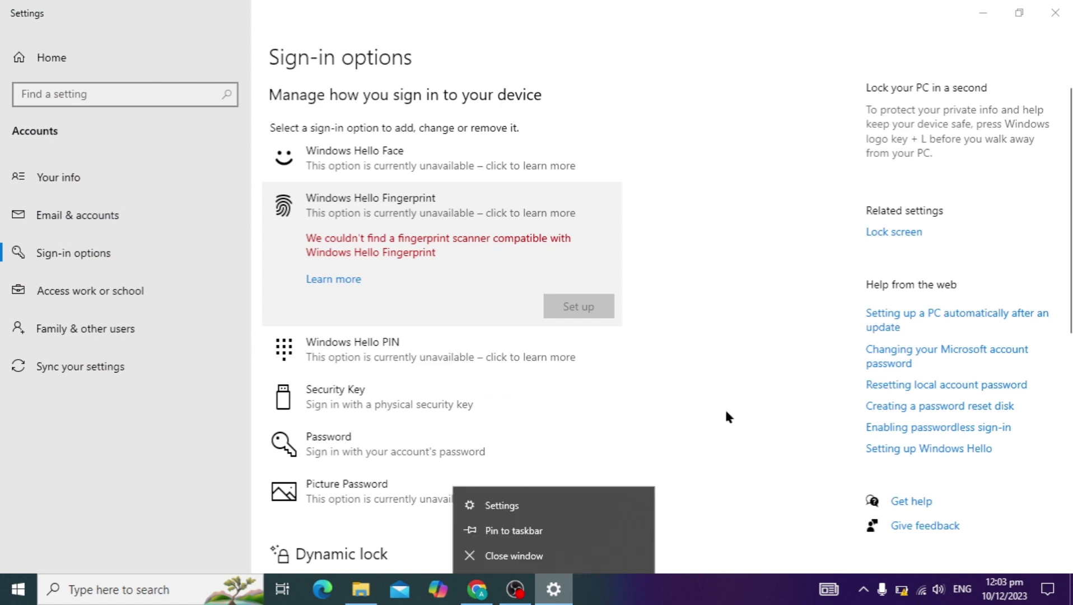
click(1054, 7)
Search 'fing' to check Windows Hello Fingerprint setup, find no compatible scanner, then close Settings
click(163, 593)
text(f)
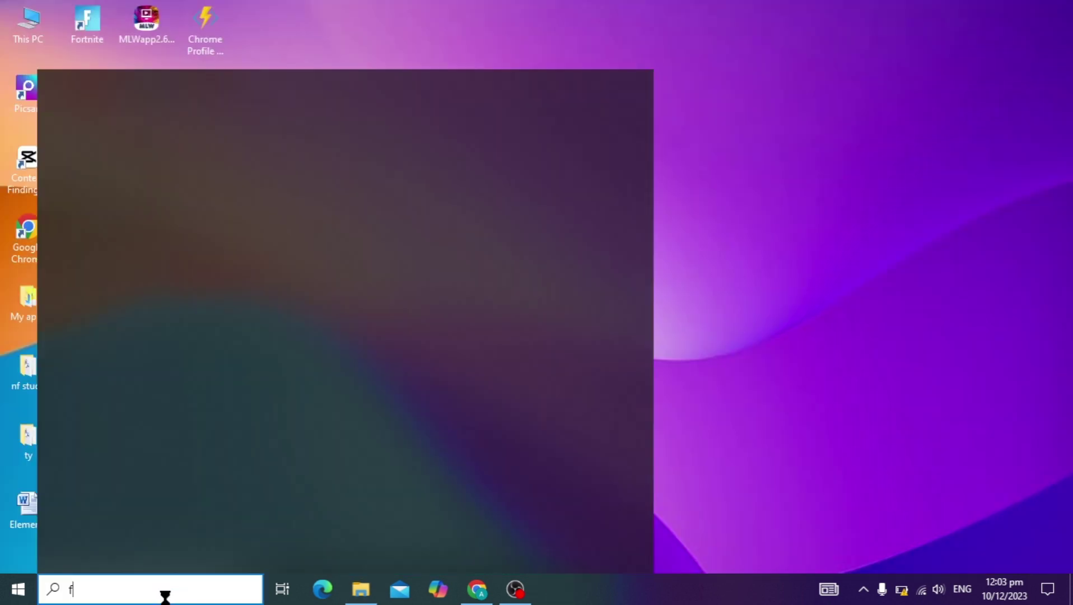
text(ing)
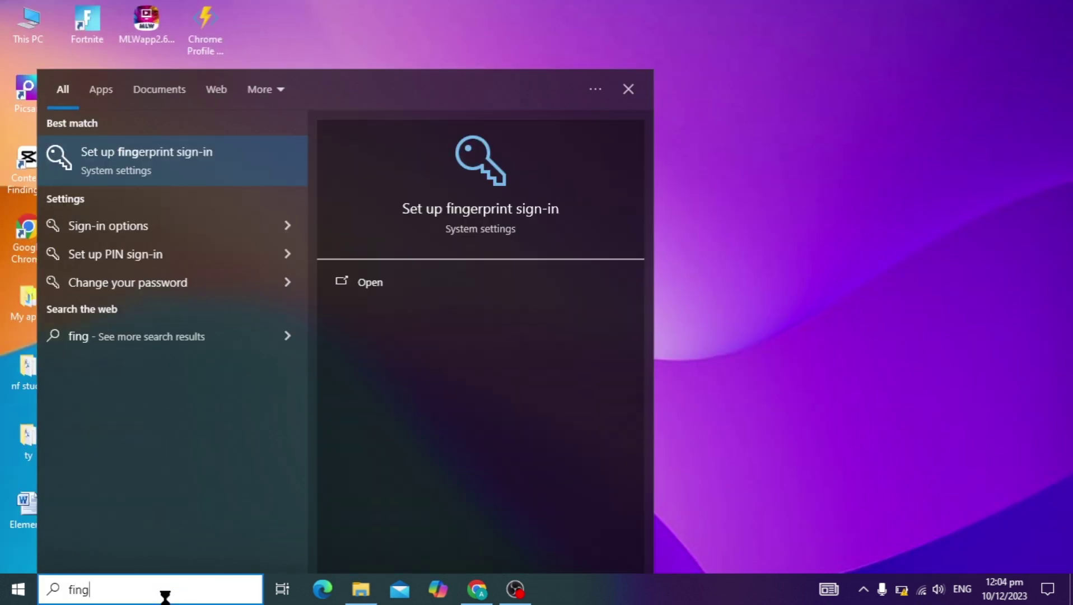
key(Return)
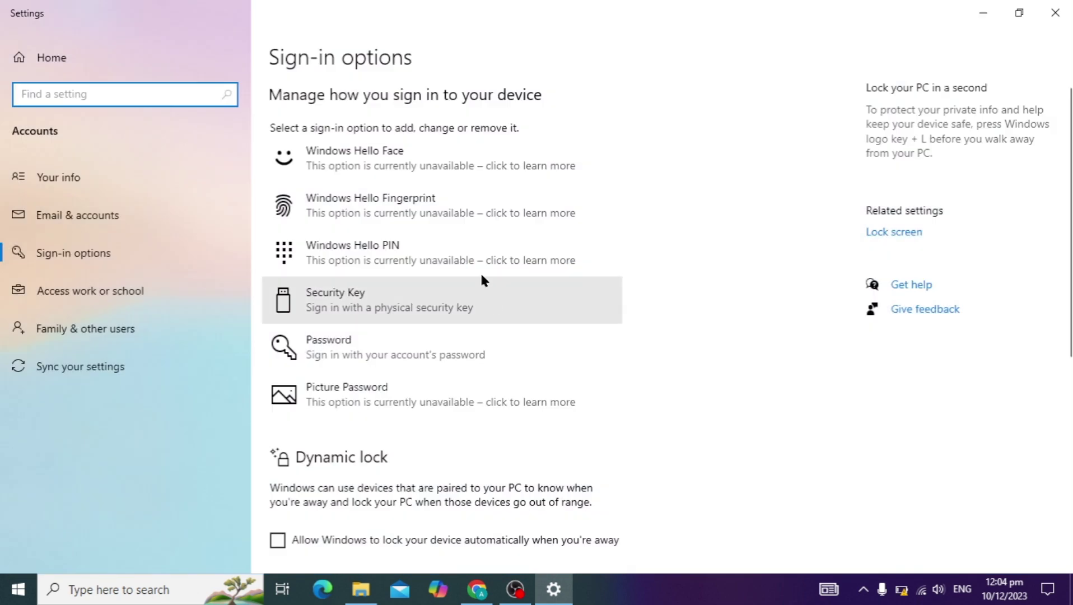
click(445, 202)
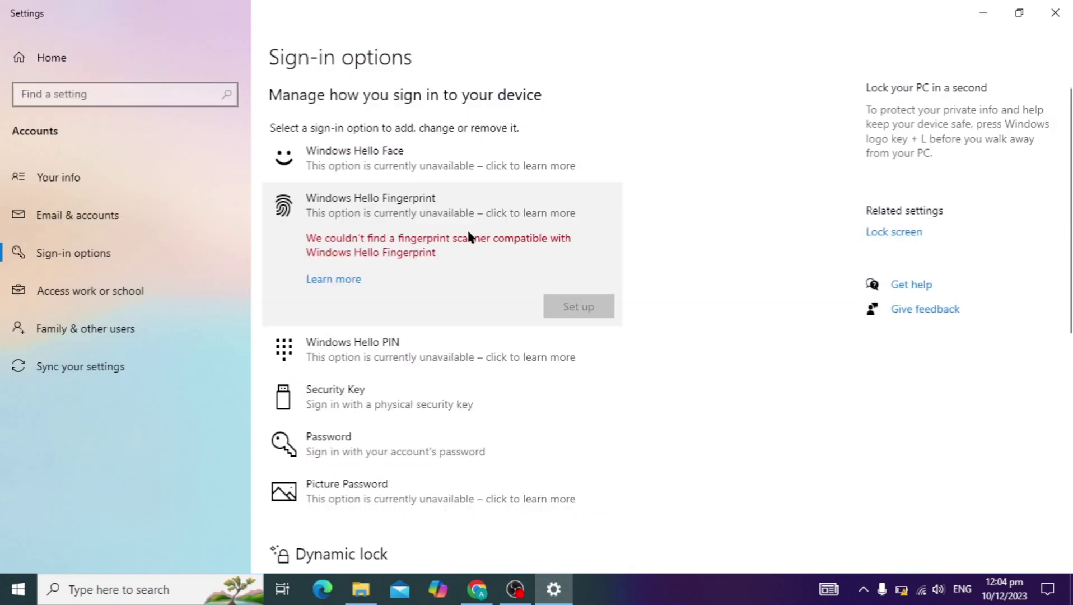
click(1055, 12)
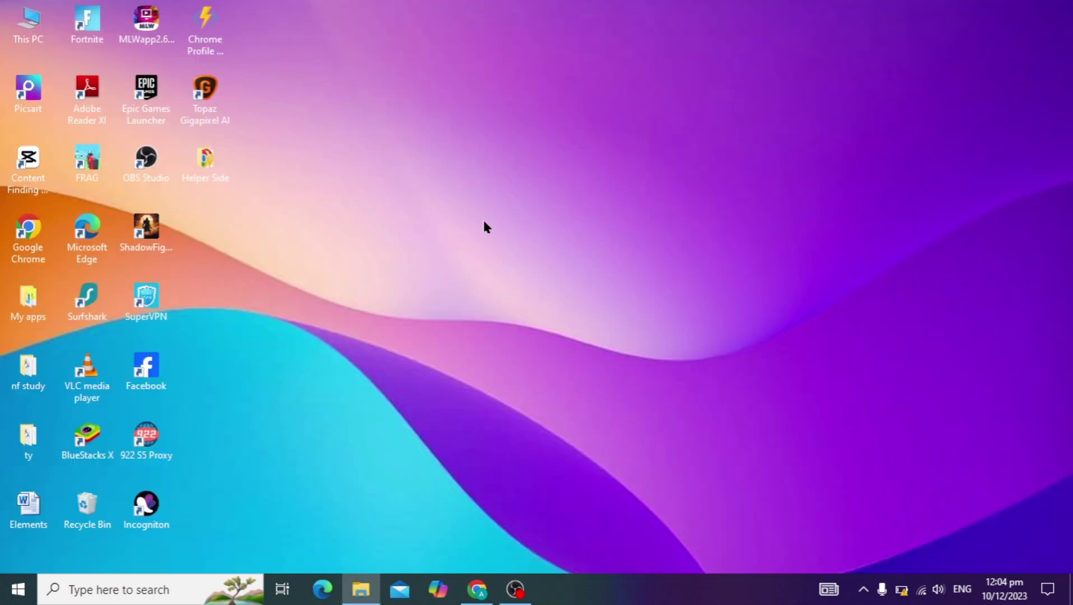
Open Services through a 'services' search and select Windows Biometric Service
click(179, 589)
text(services)
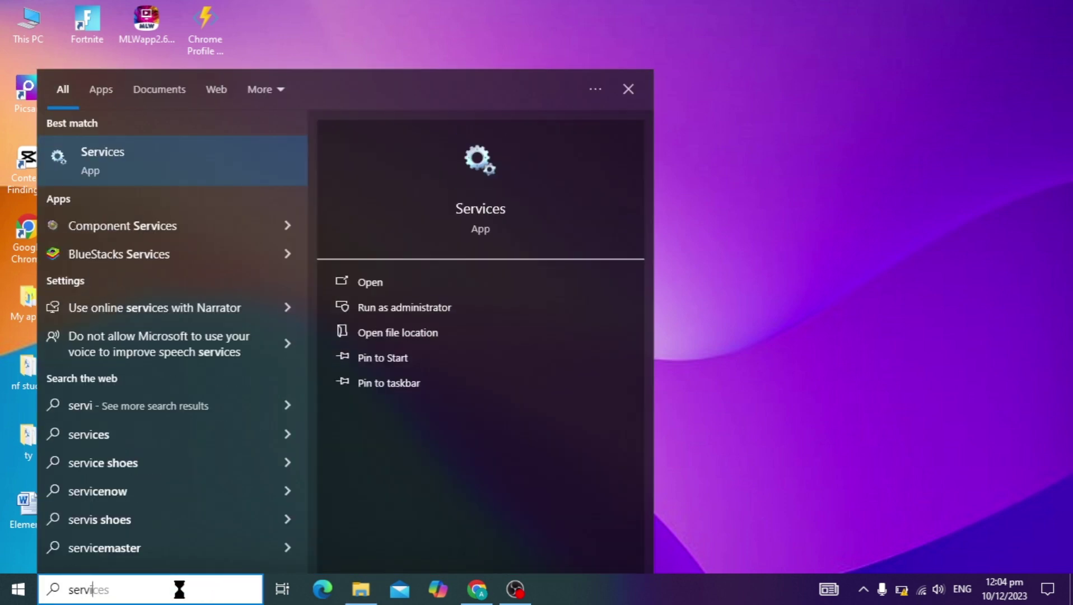
key(Return)
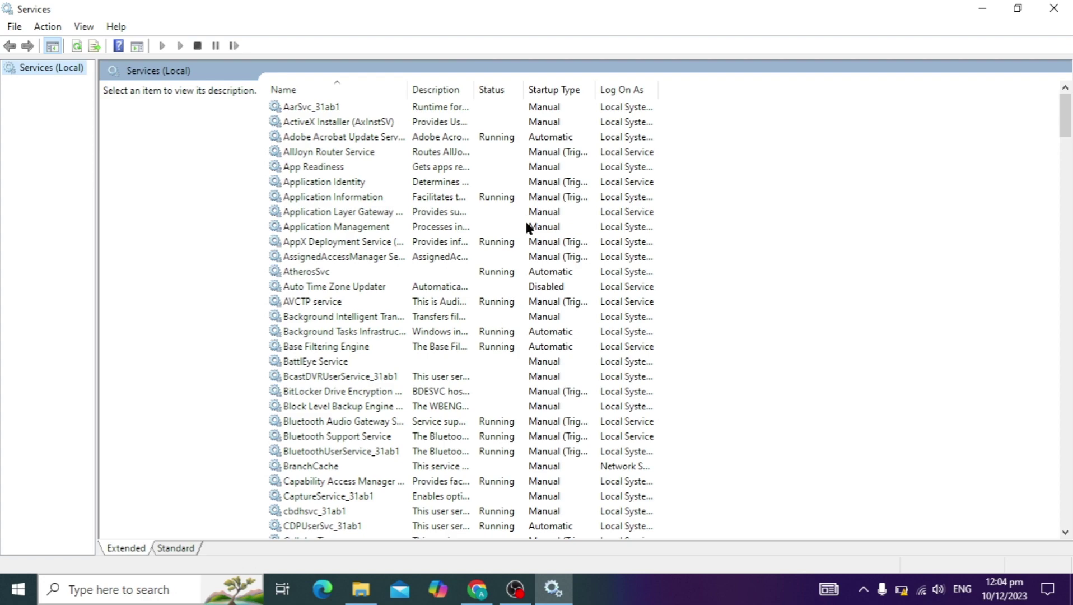
scroll(893, 195, down, 20)
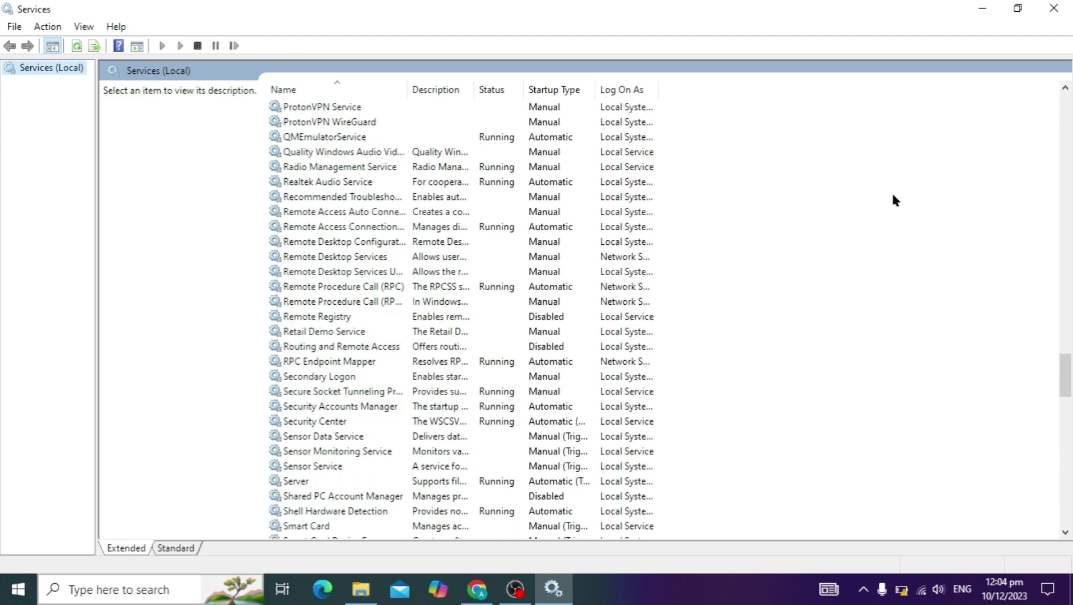
scroll(893, 195, up, 9)
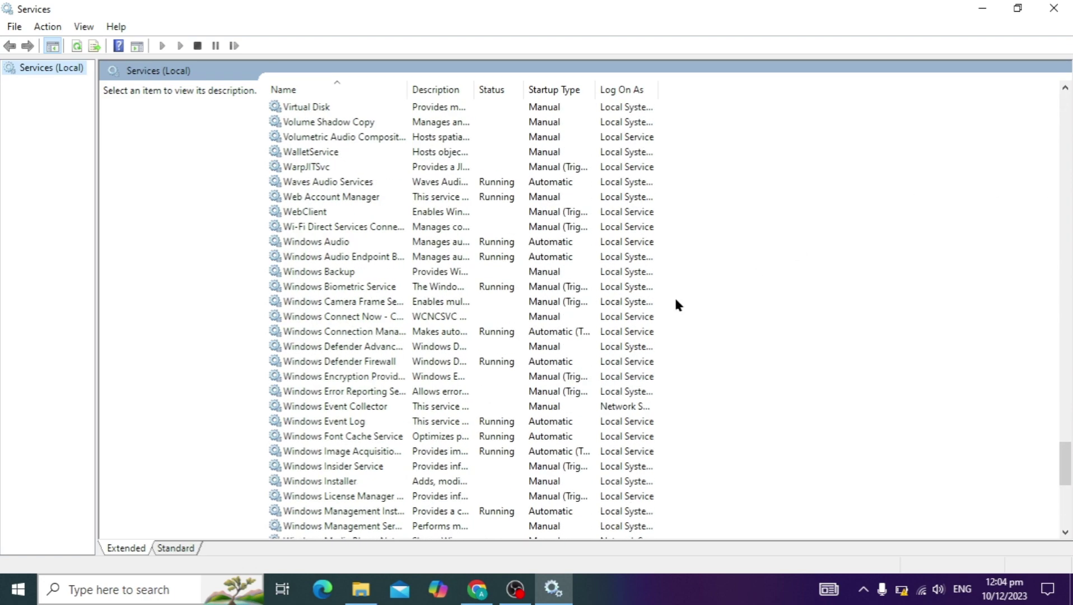
click(374, 286)
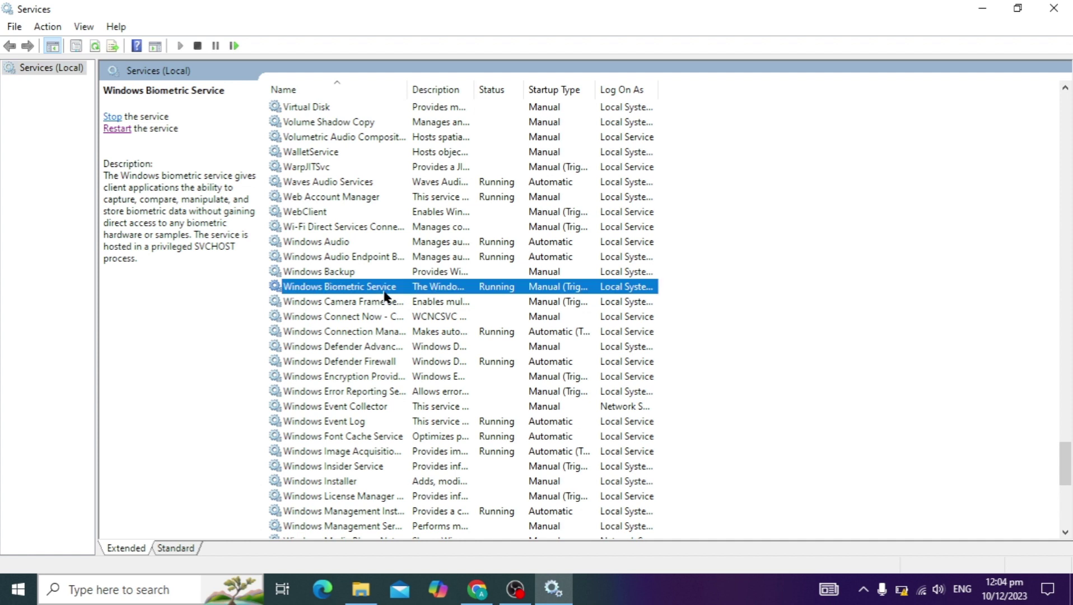
Set Windows Biometric Service startup to Automatic, stop and restart it, then close Services
double_click(353, 287)
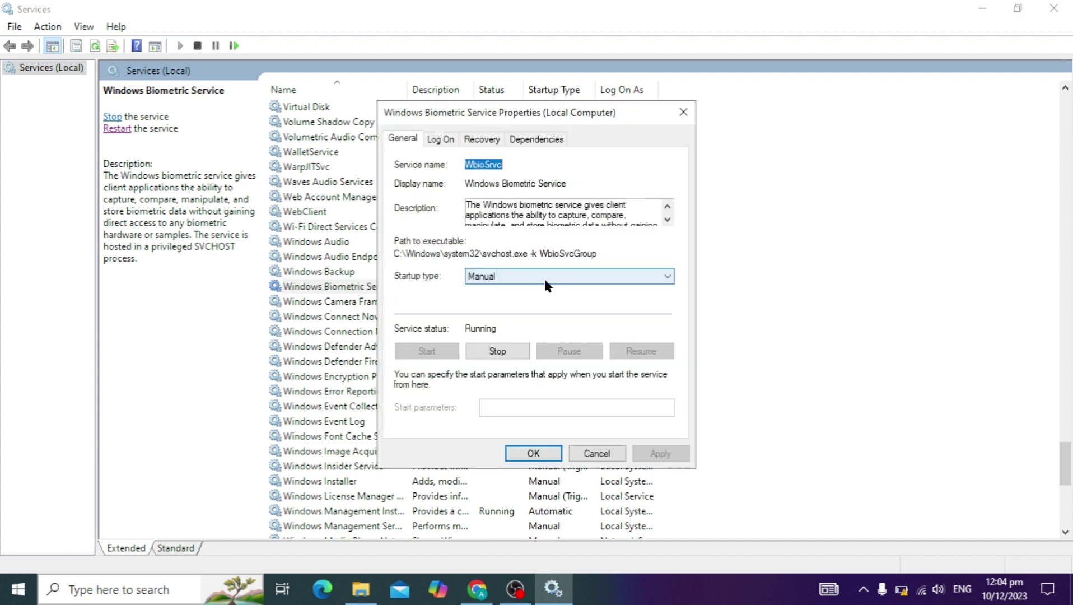
click(568, 279)
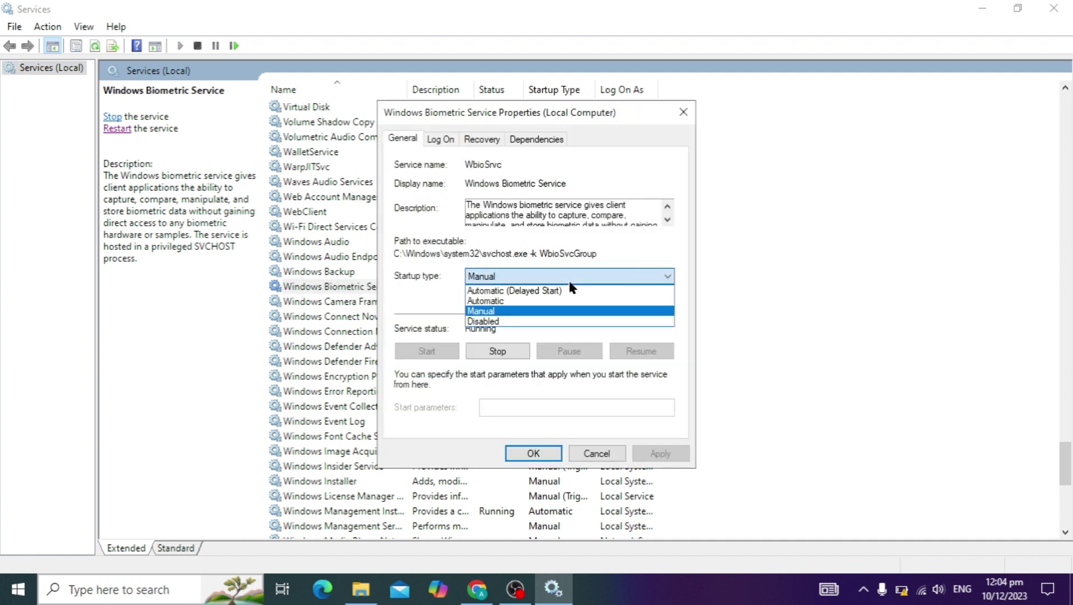
click(512, 303)
click(483, 355)
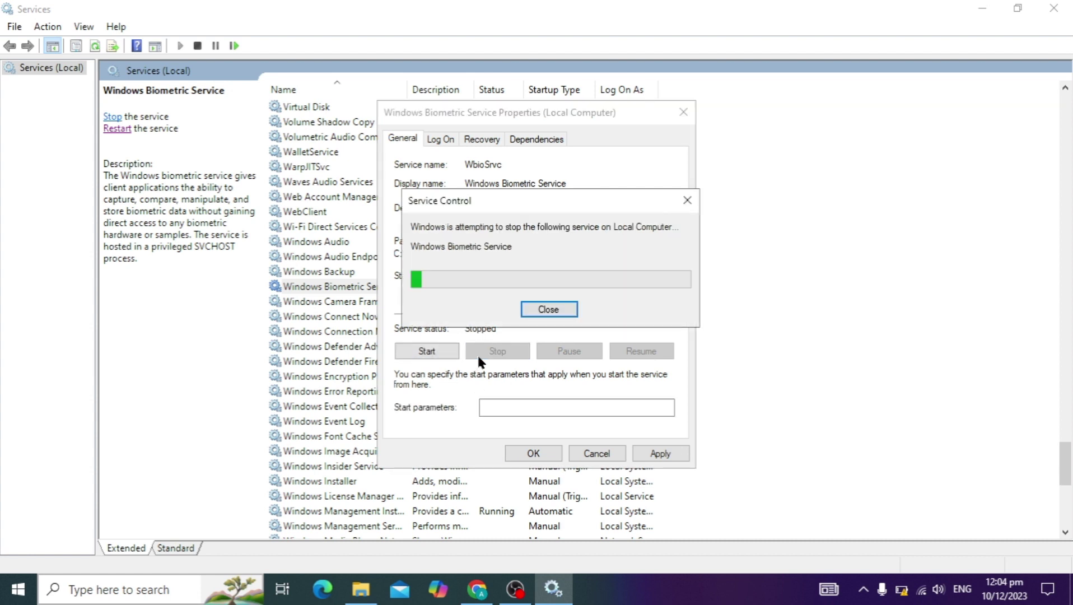
click(448, 357)
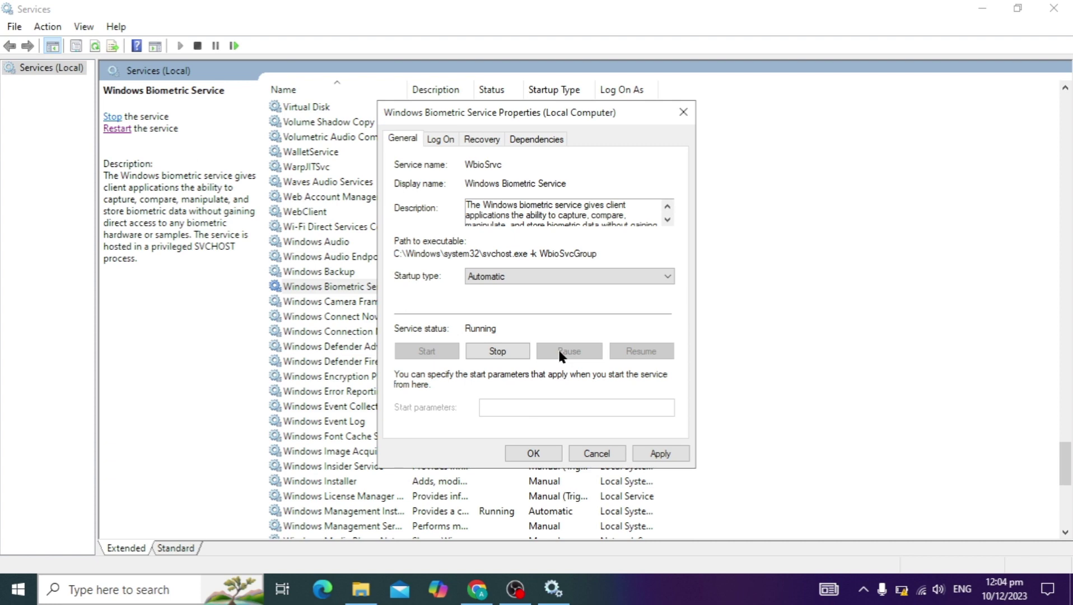
click(661, 457)
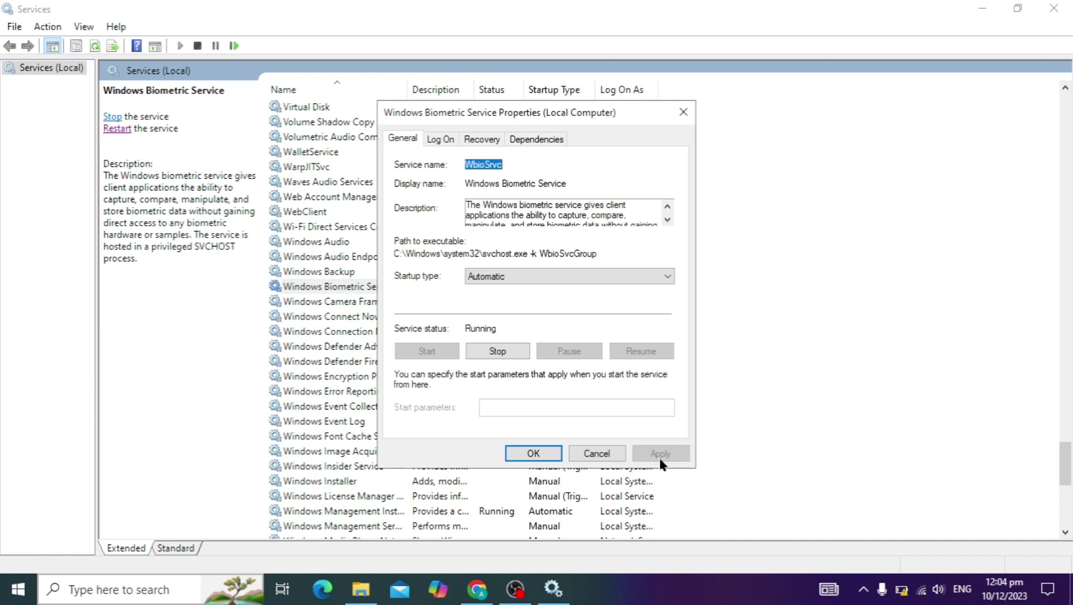
click(546, 454)
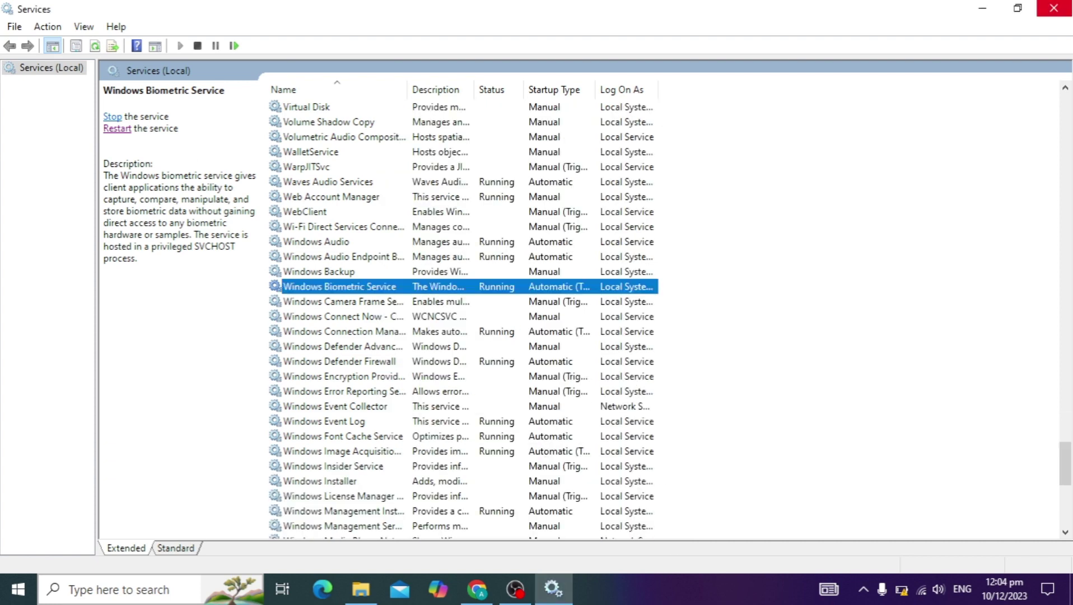
click(1064, 10)
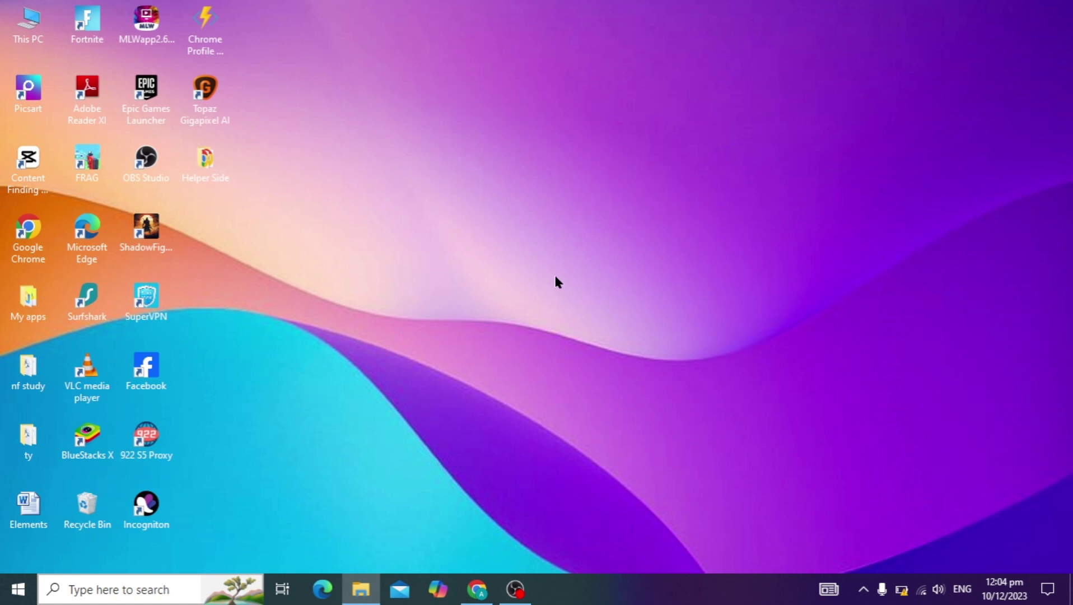
double_click(30, 20)
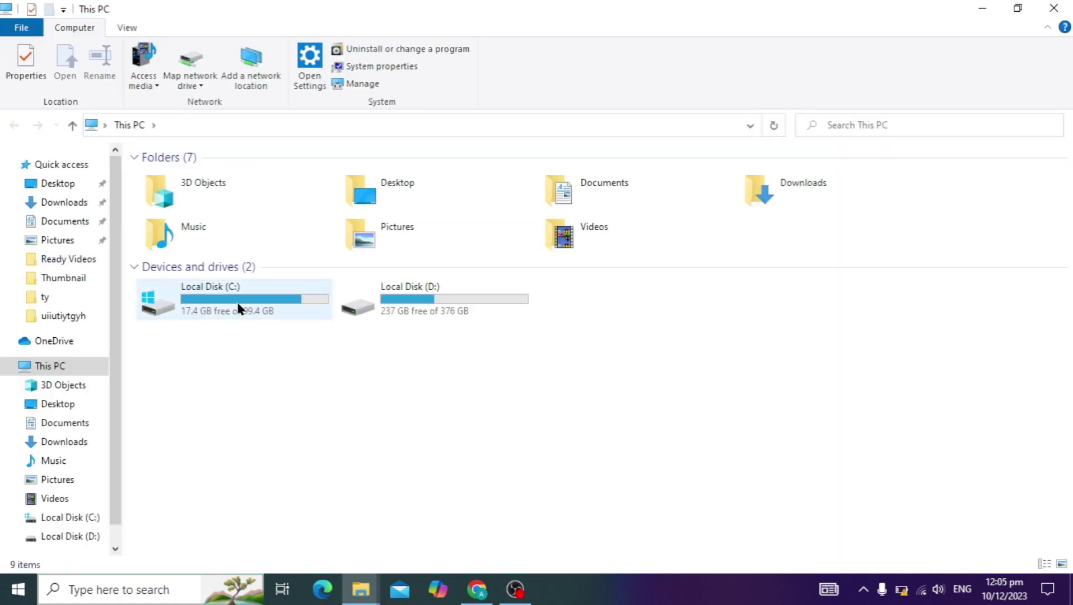
click(1054, 8)
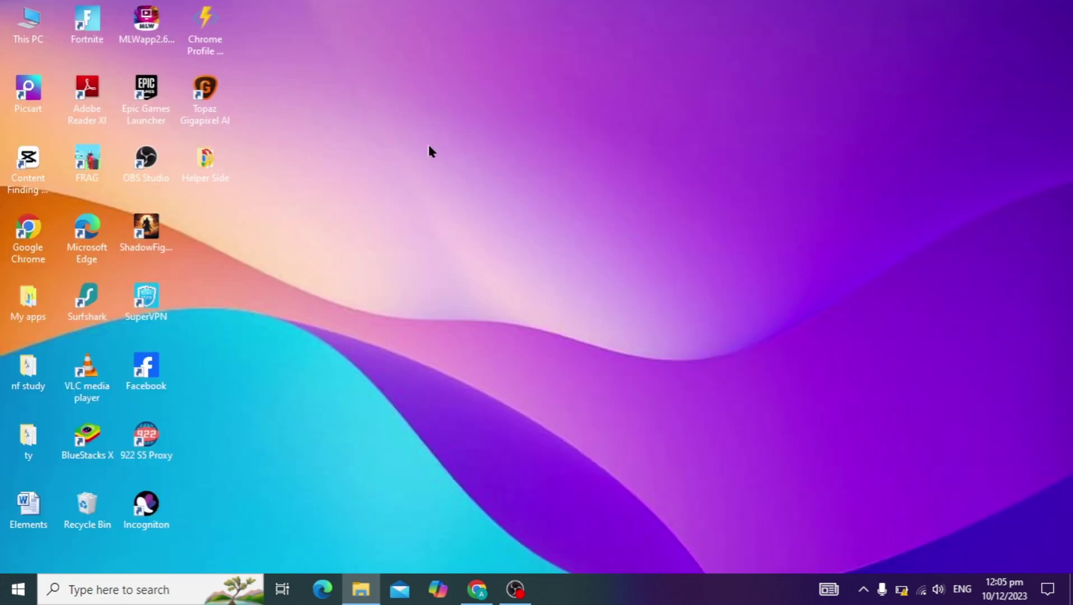
click(149, 597)
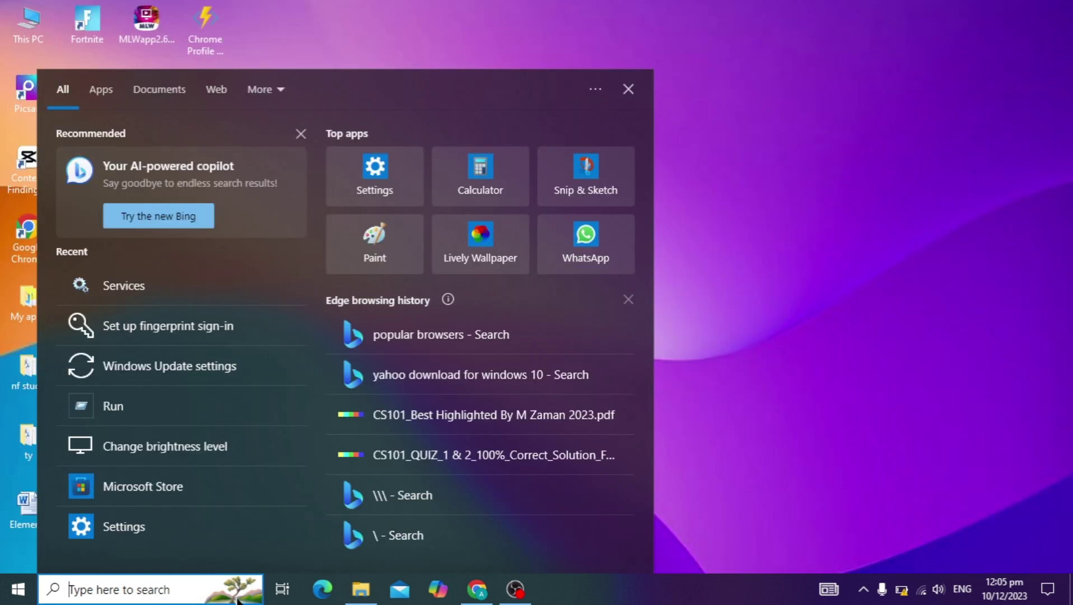
text(device)
key(Return)
click(240, 592)
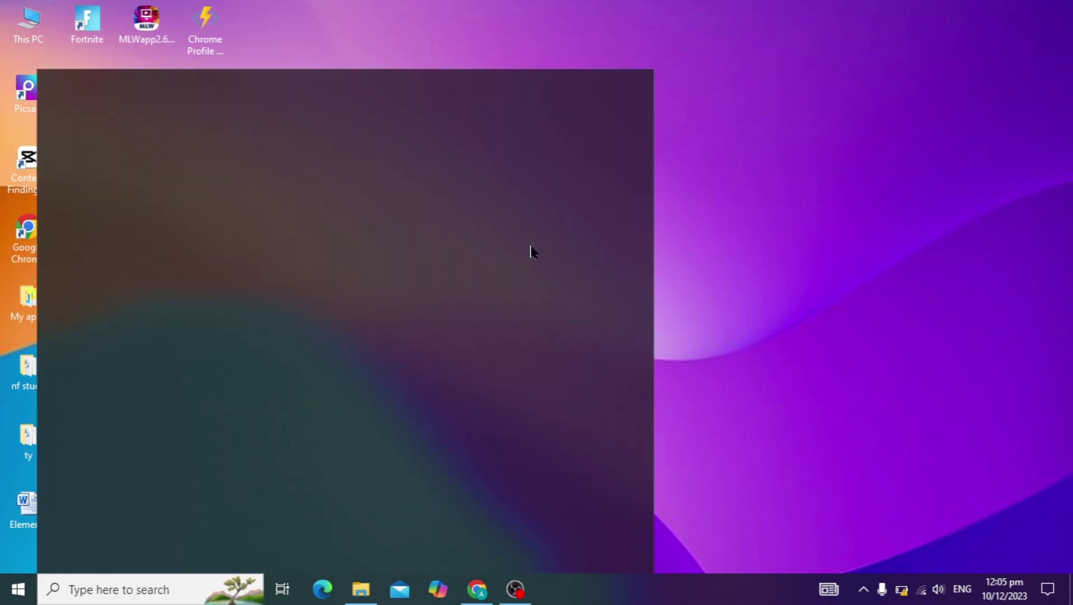
click(491, 53)
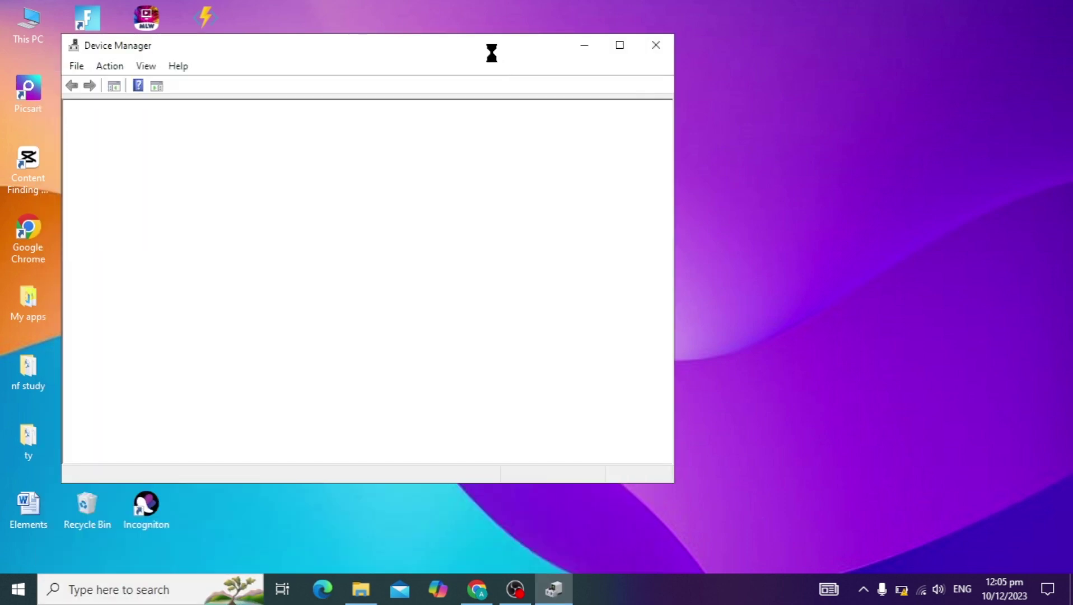
click(620, 45)
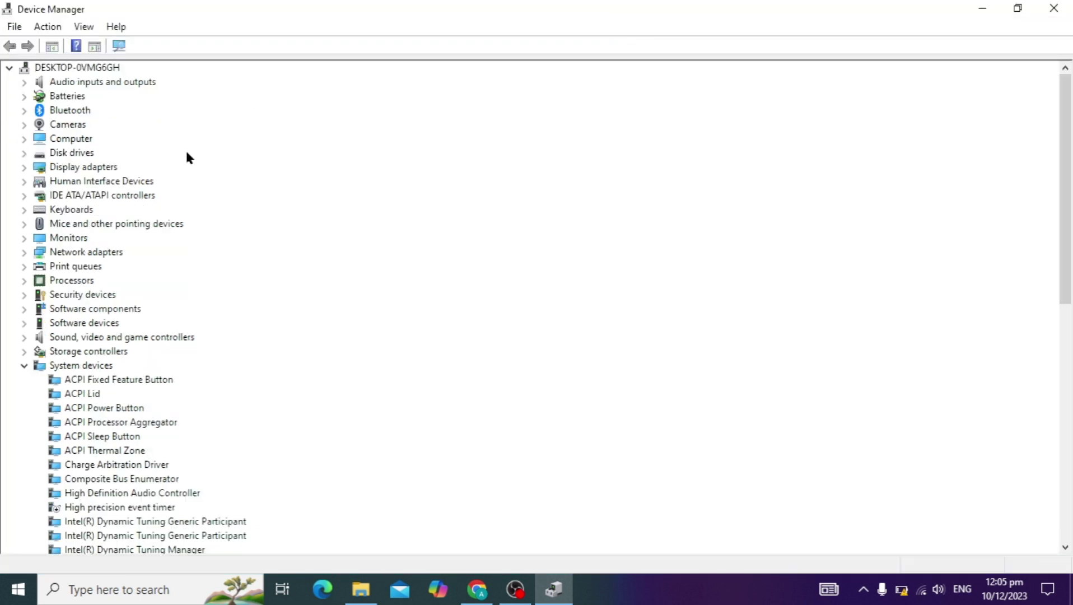
click(24, 365)
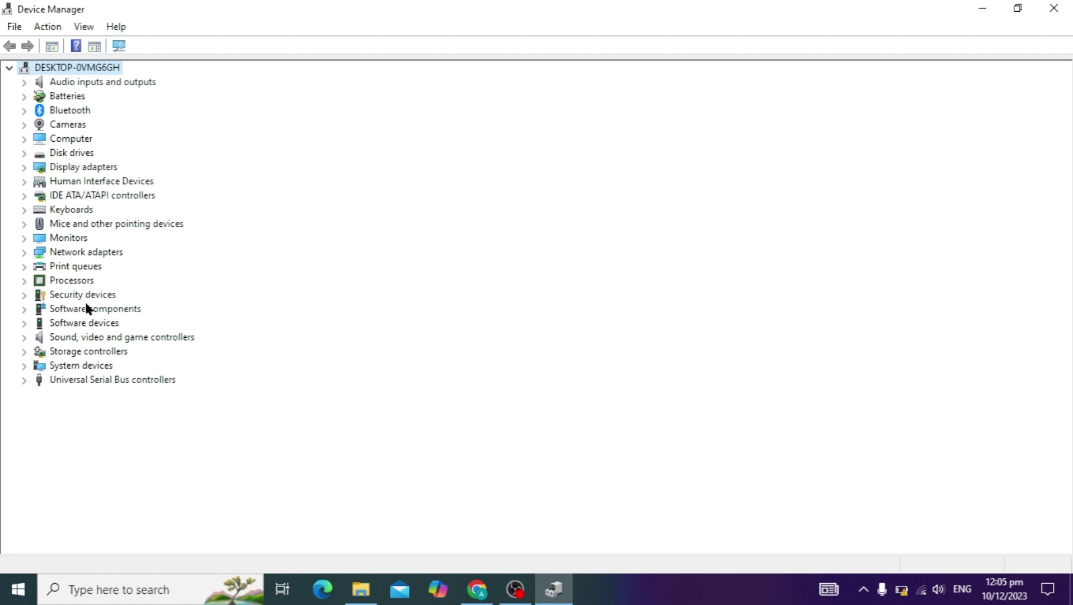
click(1054, 9)
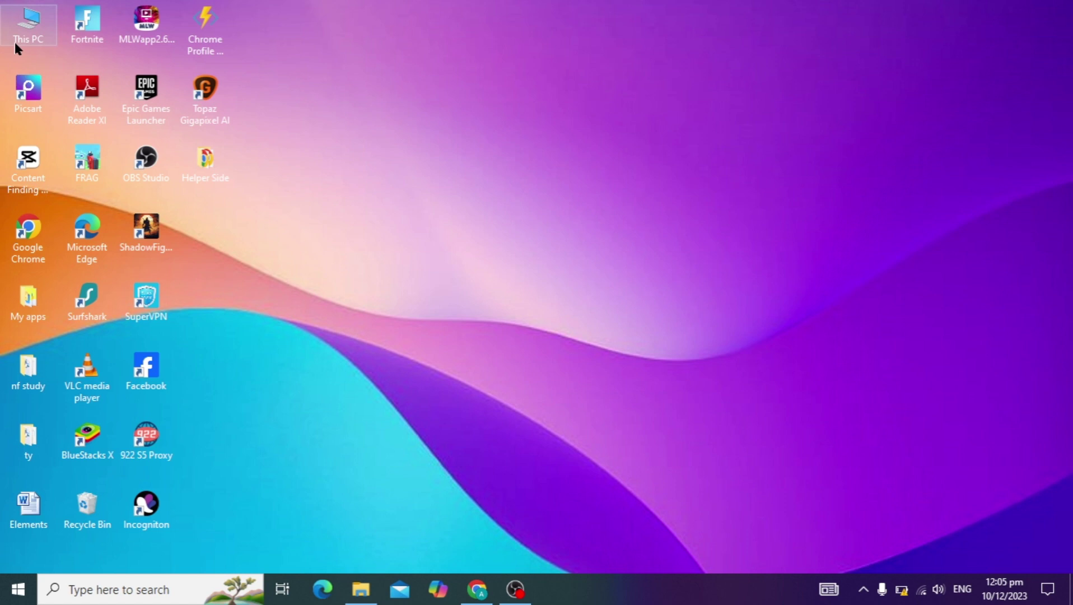
double_click(16, 47)
Browse to C:\Windows\System32\WinBioPlugIns\FaceDriver in File Explorer
click(246, 313)
double_click(246, 312)
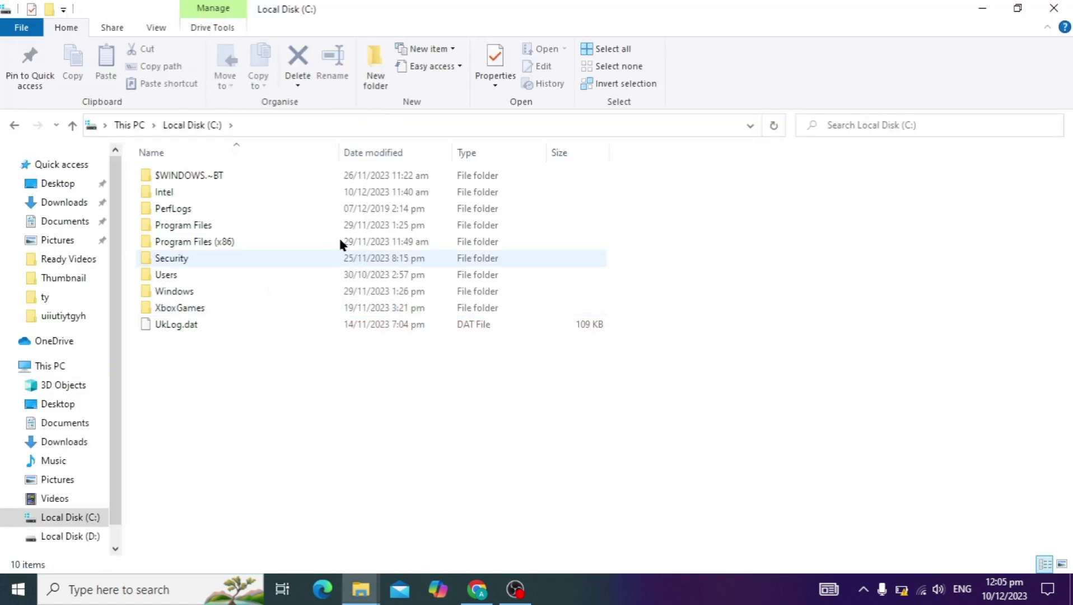
double_click(244, 288)
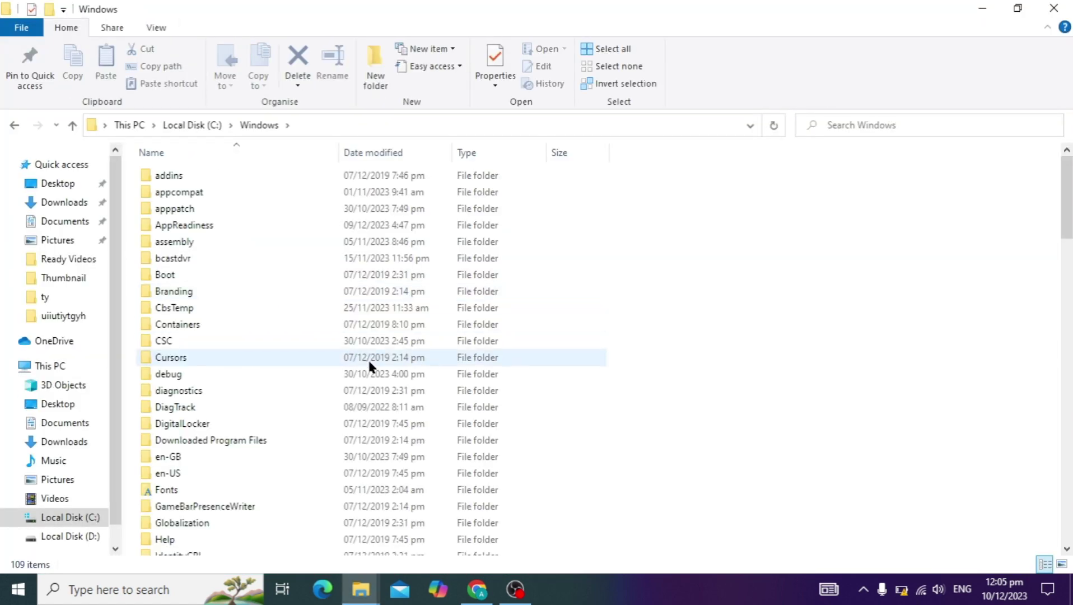
scroll(367, 357, down, 20)
scroll(369, 365, up, 2)
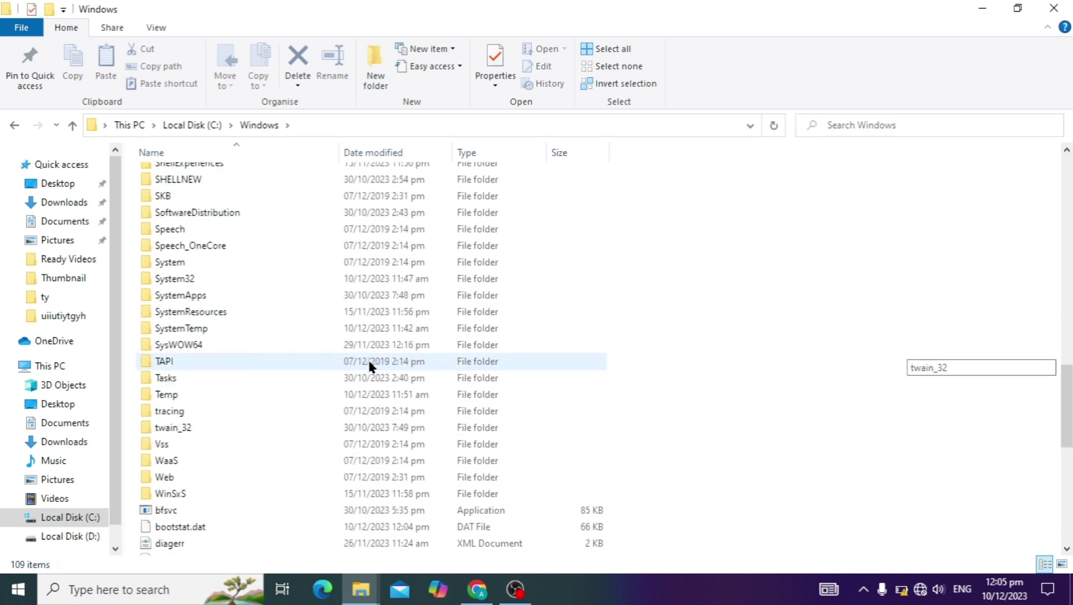
double_click(271, 291)
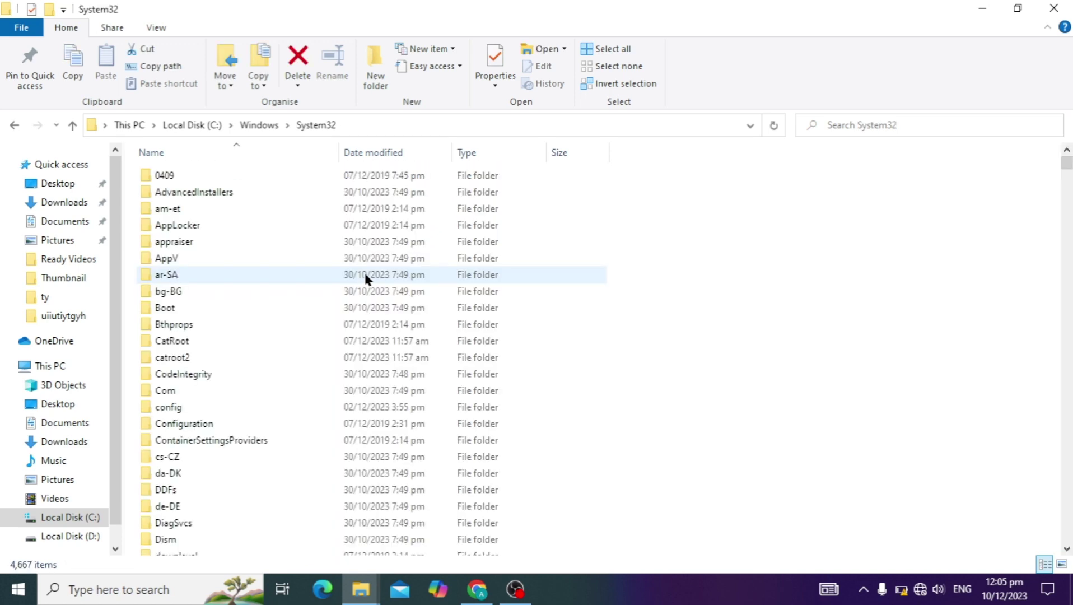
scroll(335, 364, down, 18)
scroll(335, 364, down, 20)
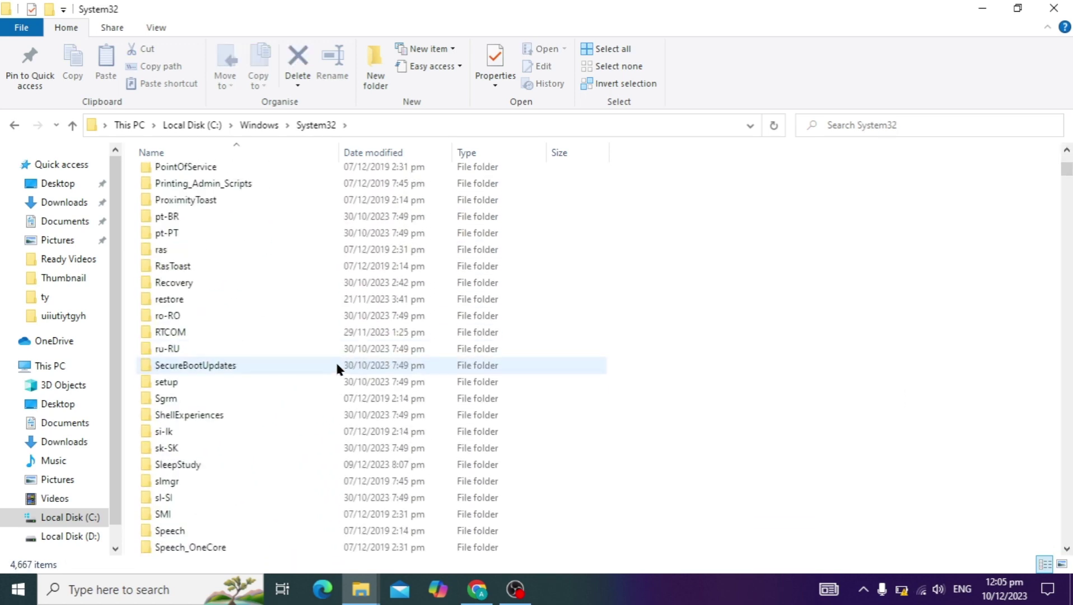
scroll(336, 364, up, 7)
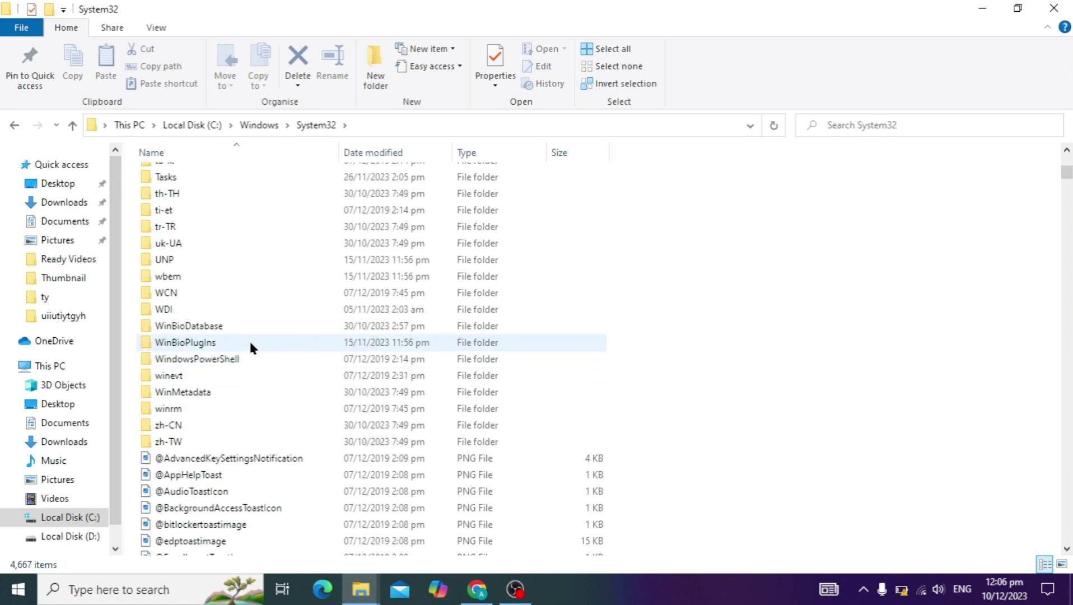
double_click(276, 342)
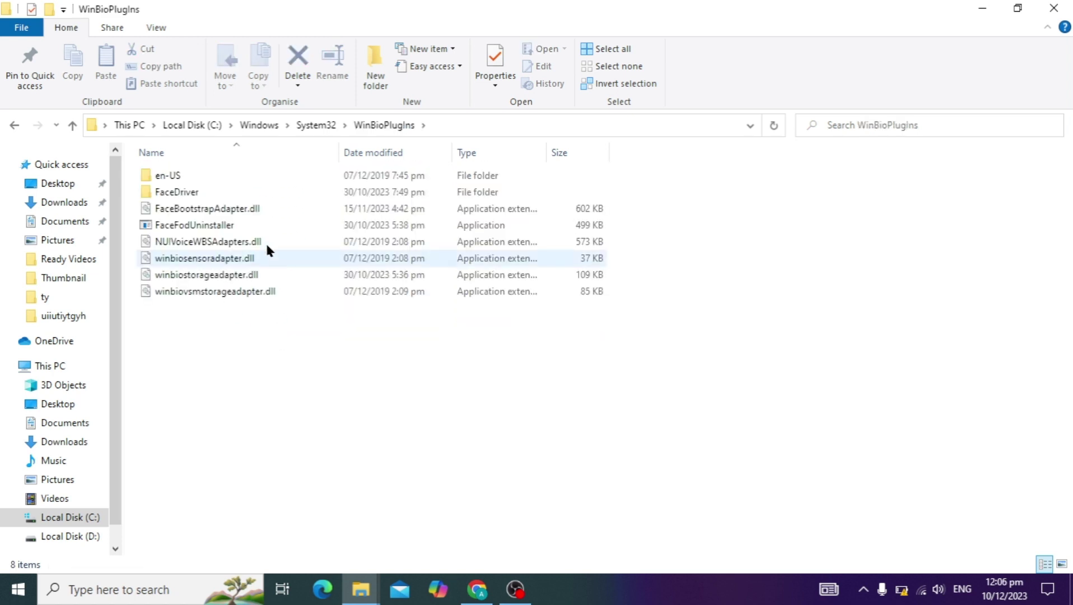
double_click(208, 193)
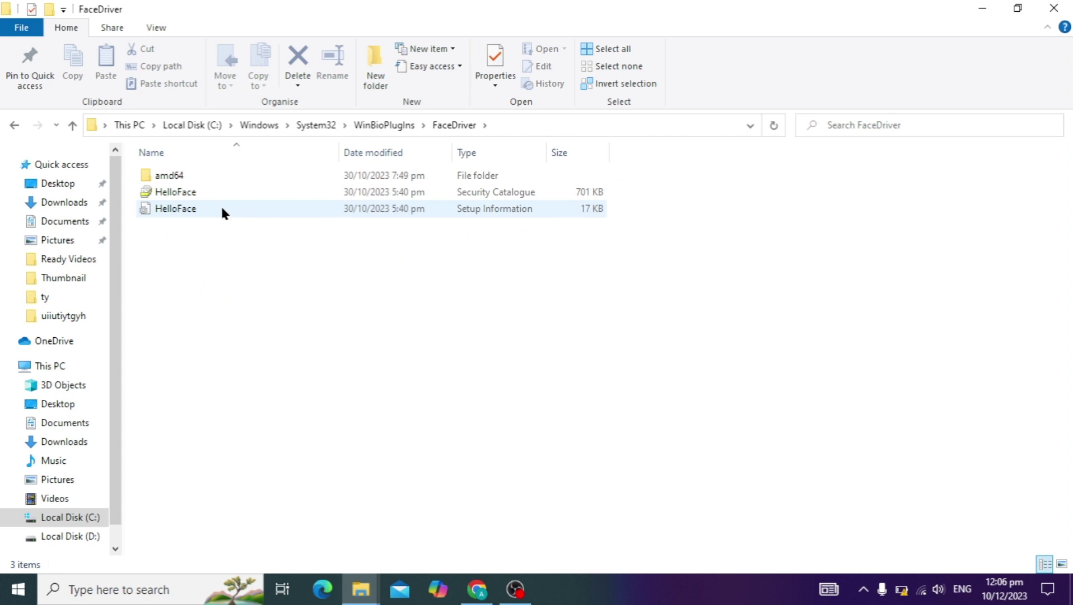
Install the HelloFace setup information file and acknowledge the success message
click(219, 211)
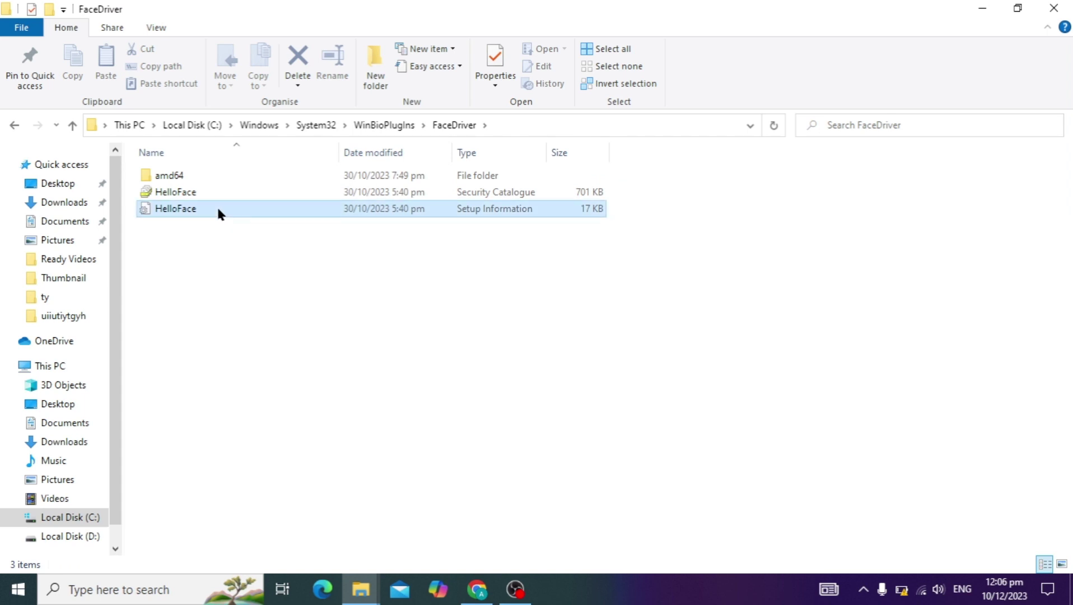
right_click(218, 211)
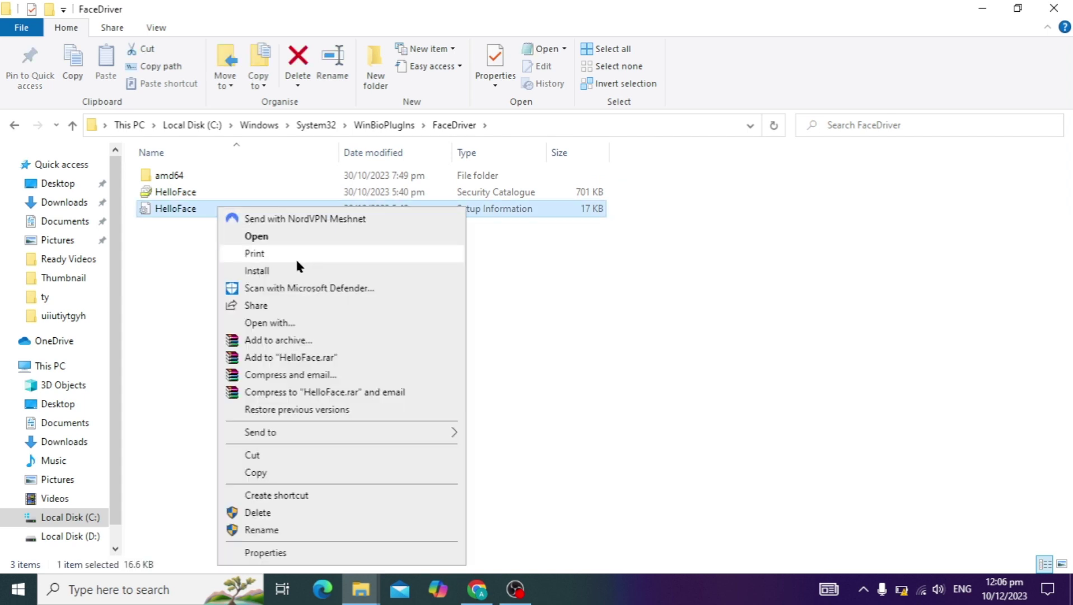
click(277, 268)
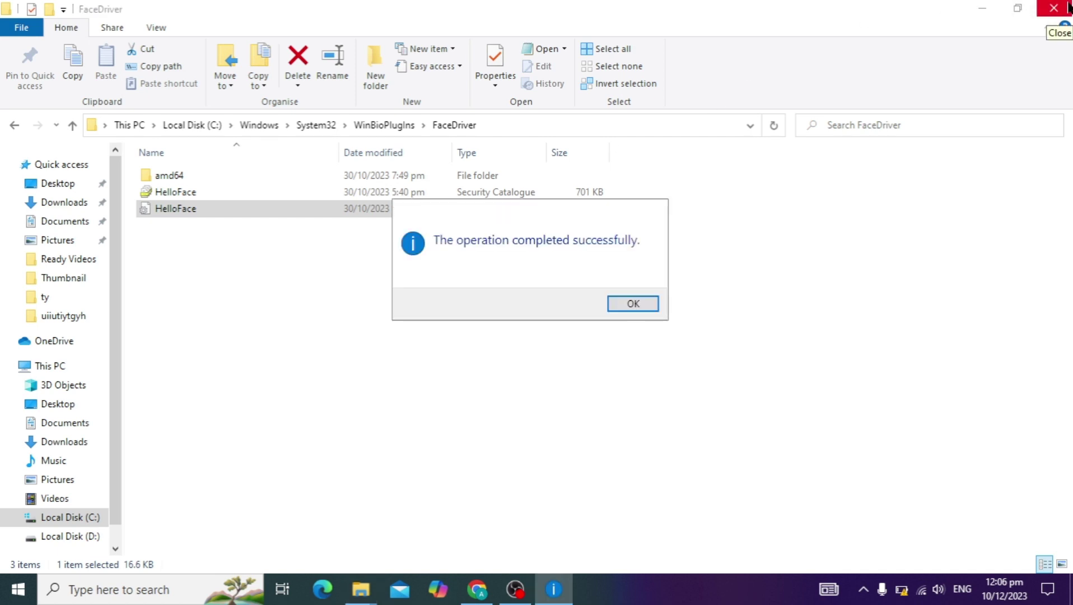
click(648, 305)
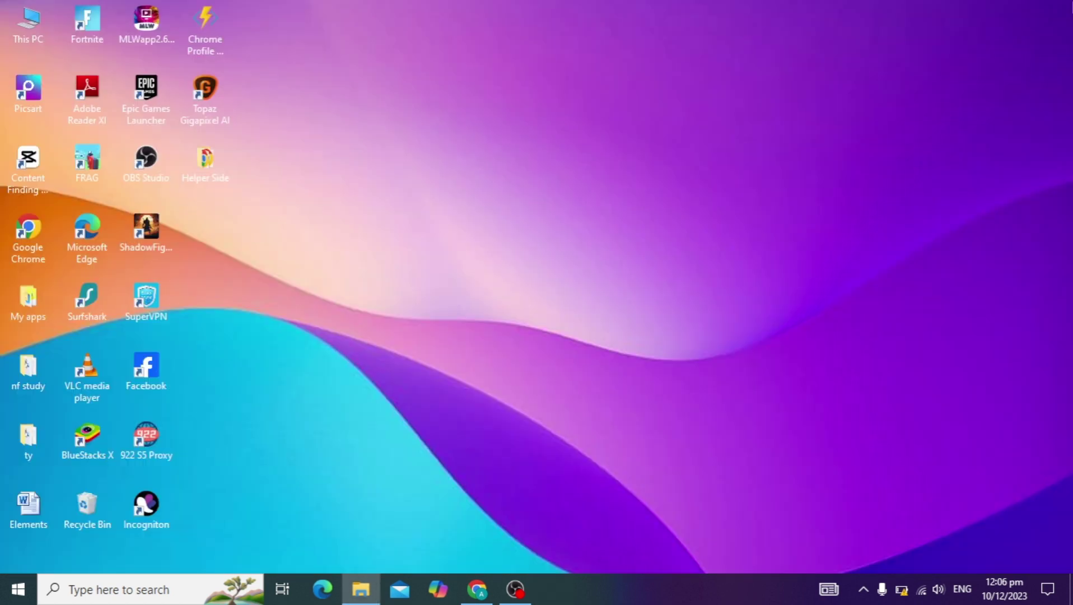
Open Device Manager maximized and open Windows Hello Face Software Device under Biometric devices
click(181, 580)
text(de)
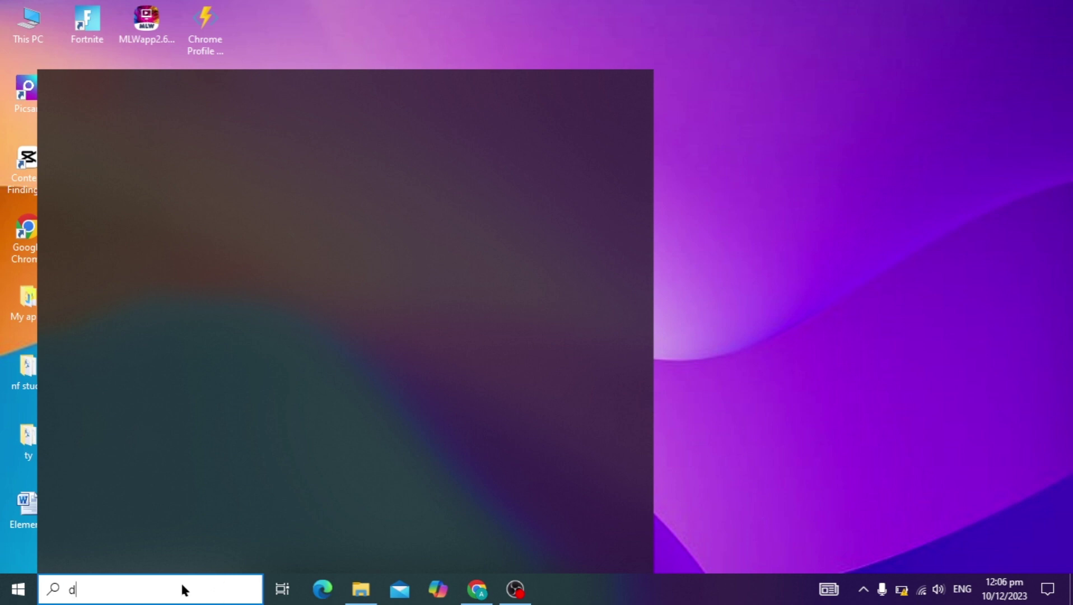
click(190, 159)
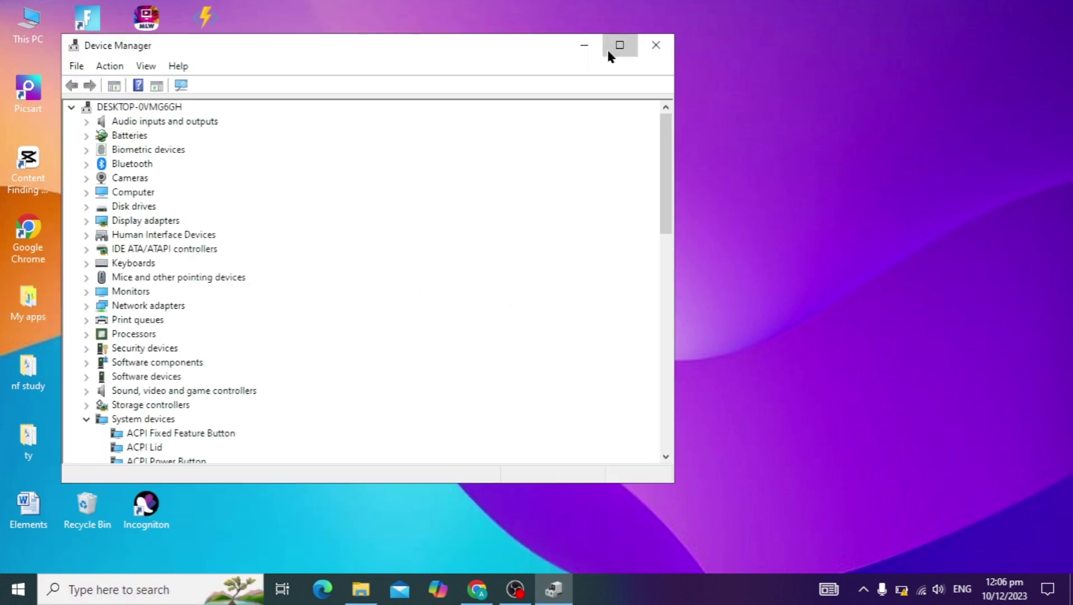
click(609, 45)
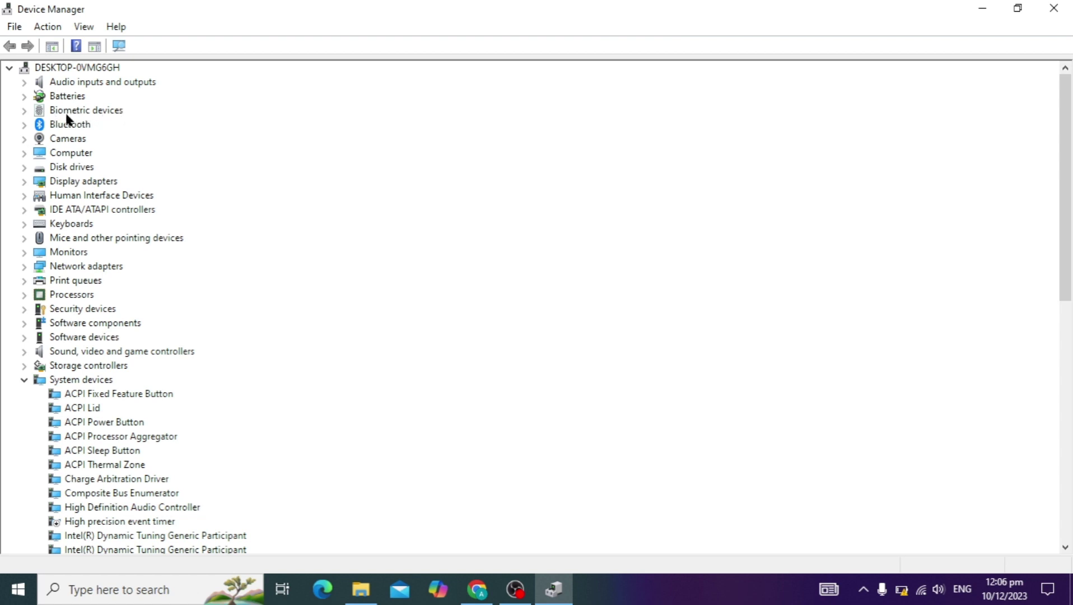
click(95, 111)
click(24, 111)
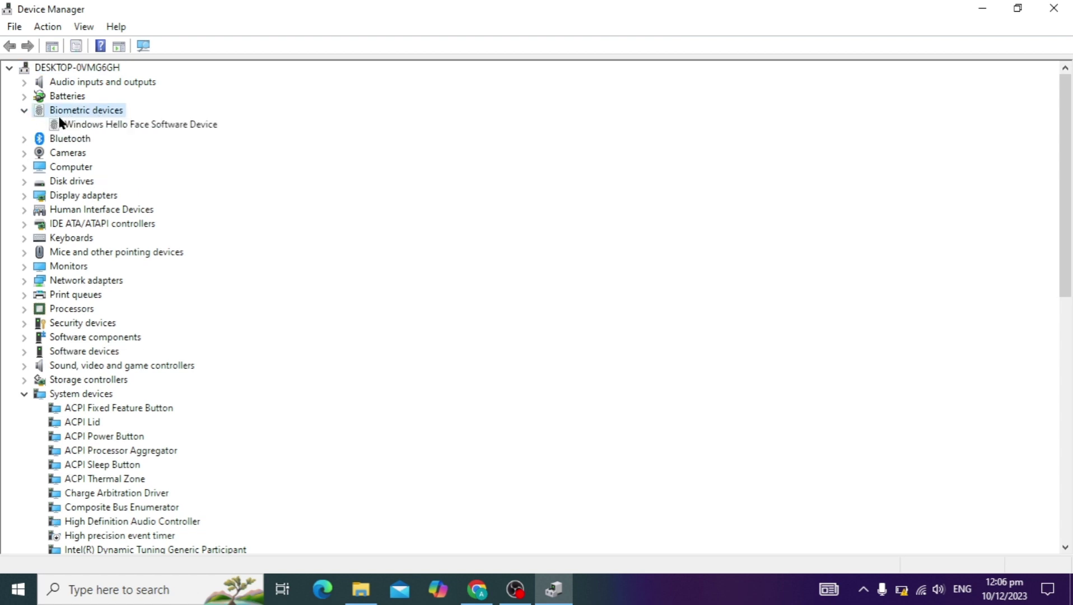
double_click(101, 126)
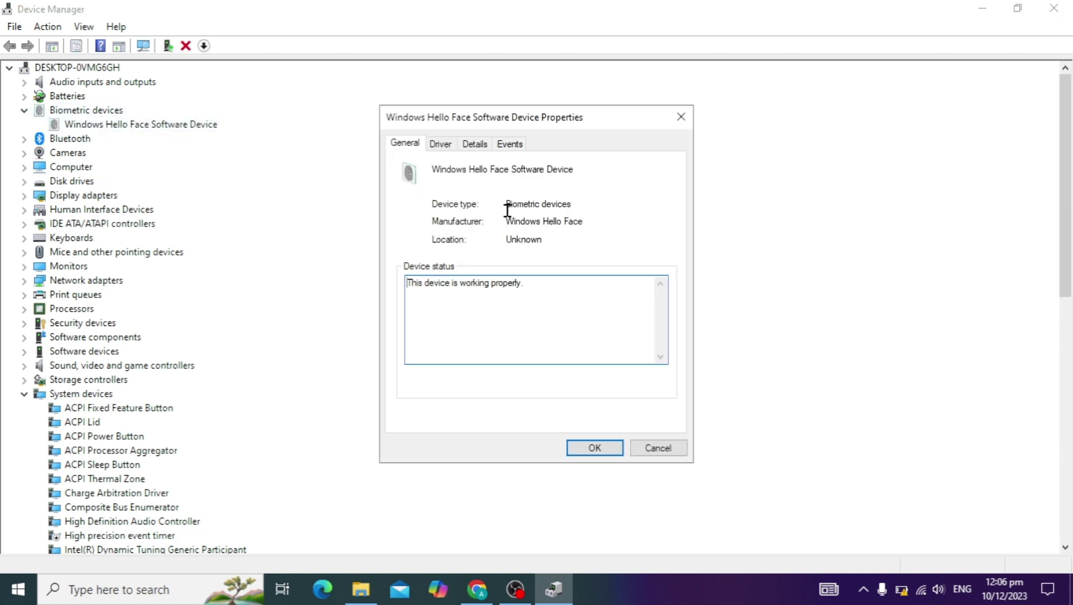
Search automatically for a driver update, confirm the best driver is installed, and close everything
click(437, 145)
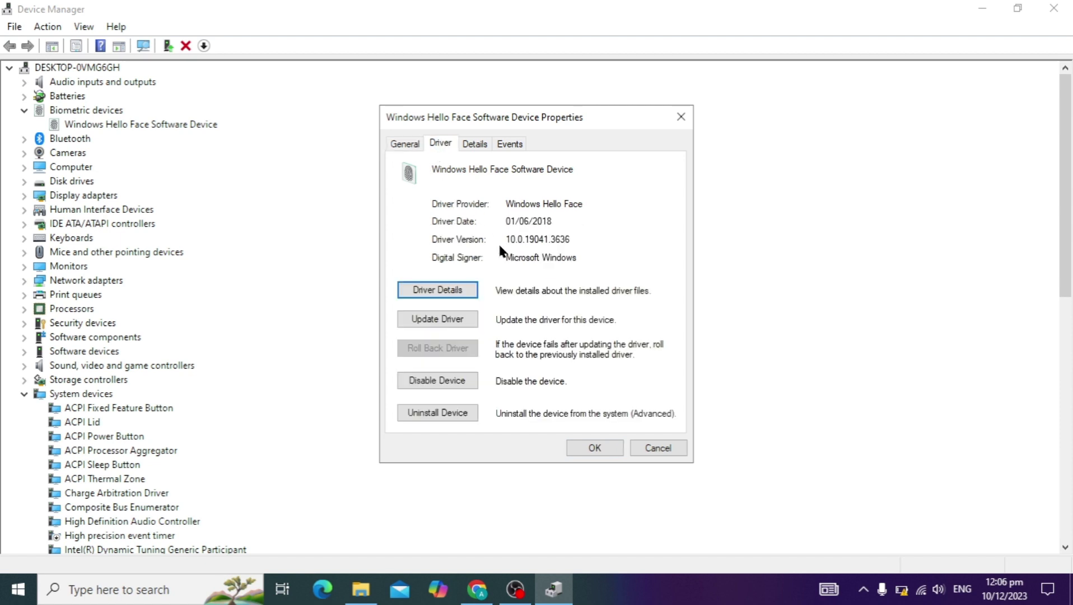
click(448, 322)
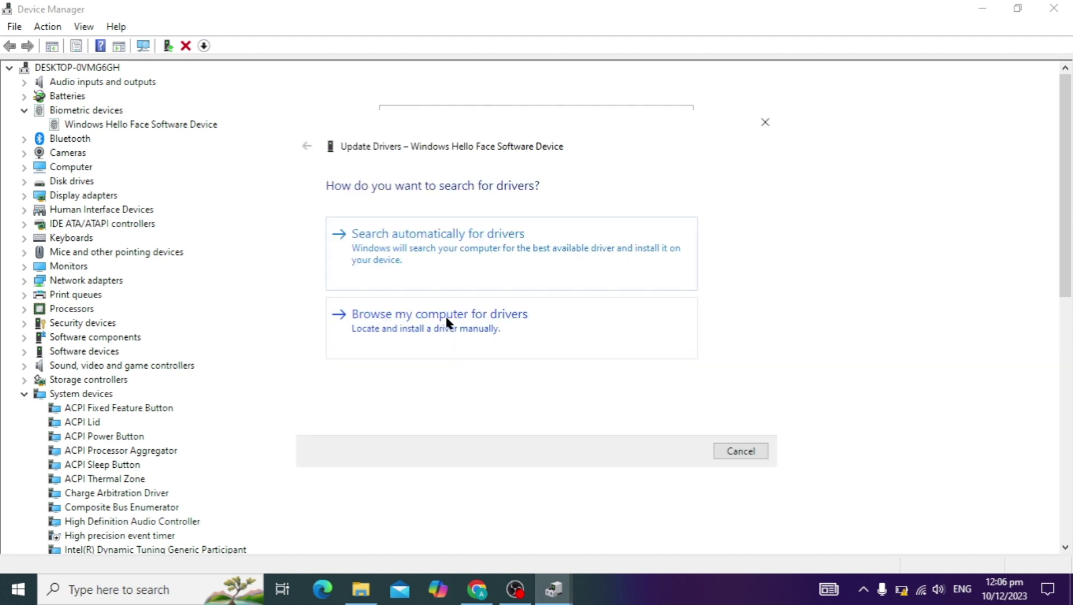
click(483, 281)
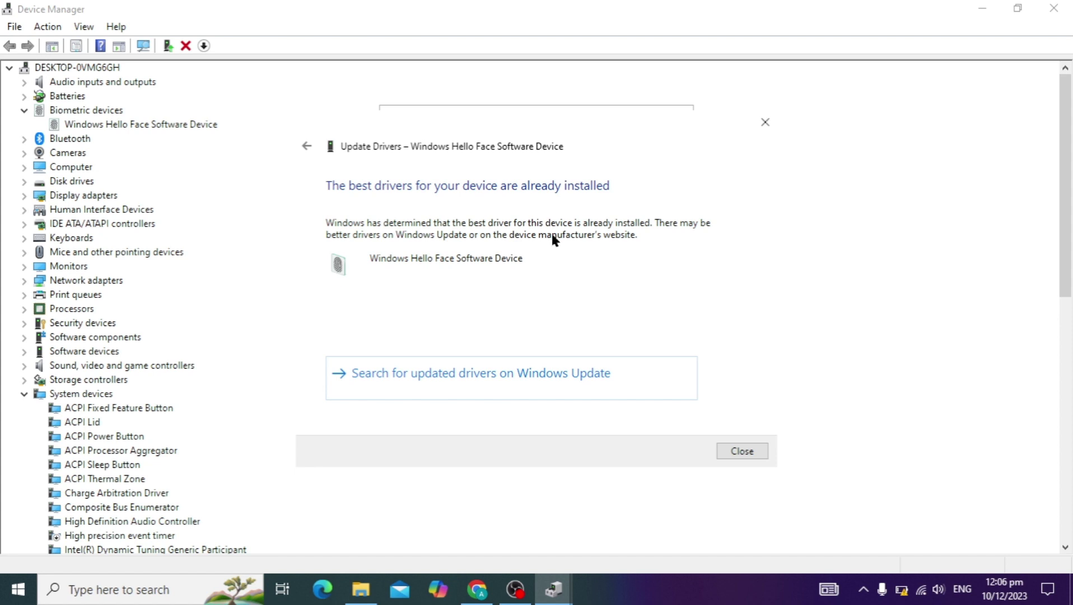
click(765, 122)
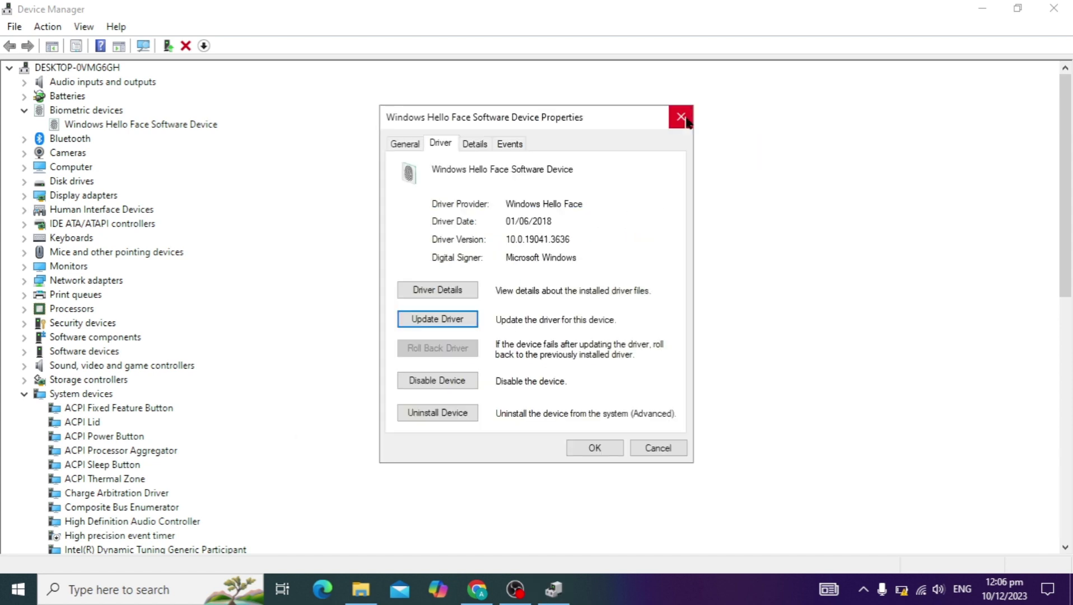
click(592, 448)
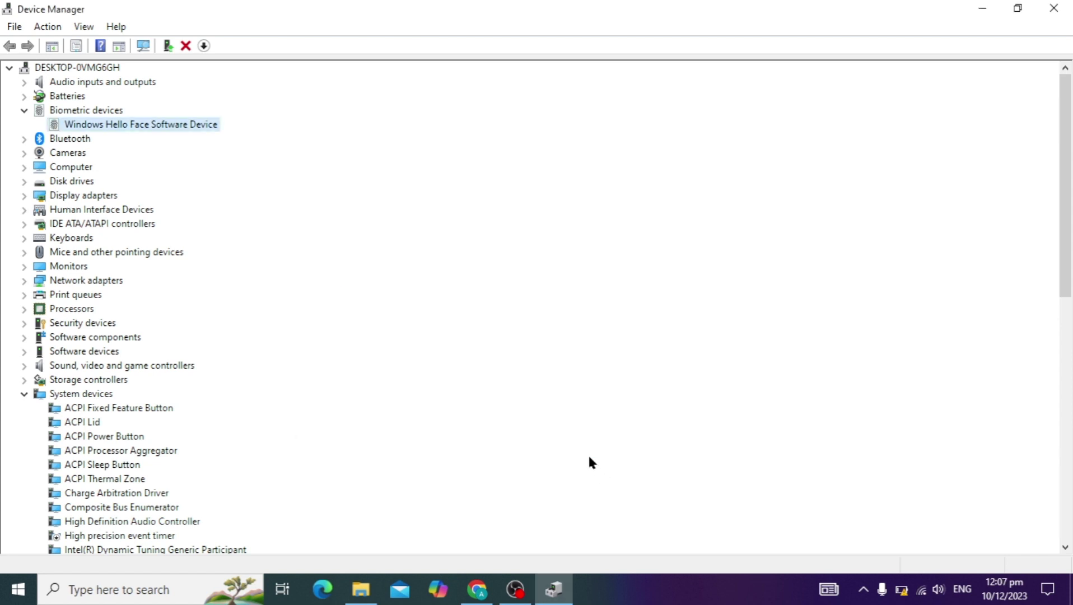
click(1054, 8)
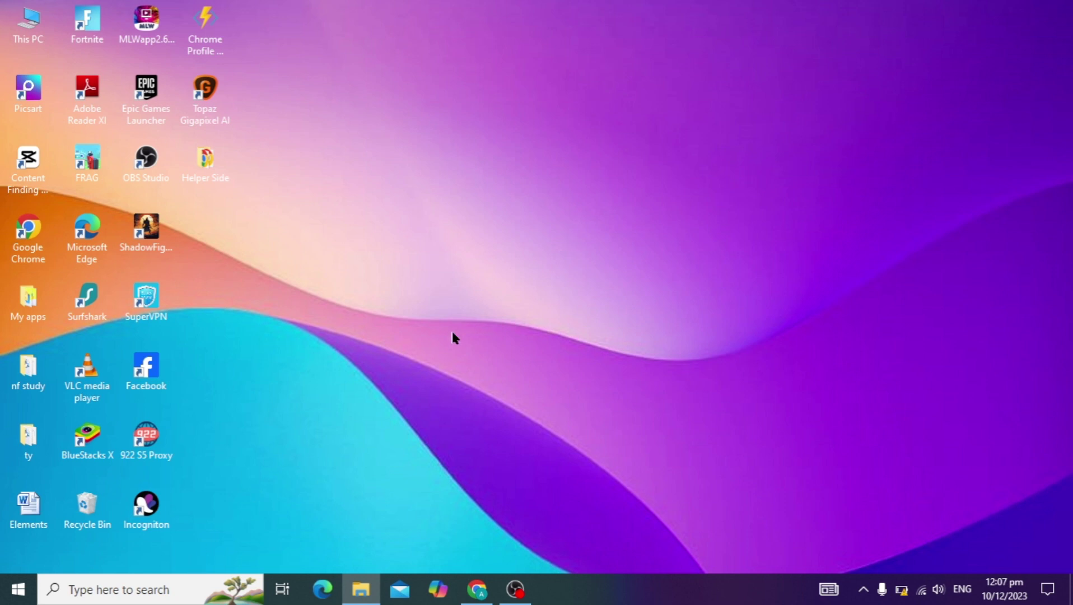
Search 'windows up' and open the Windows Update settings page
click(173, 585)
text(w)
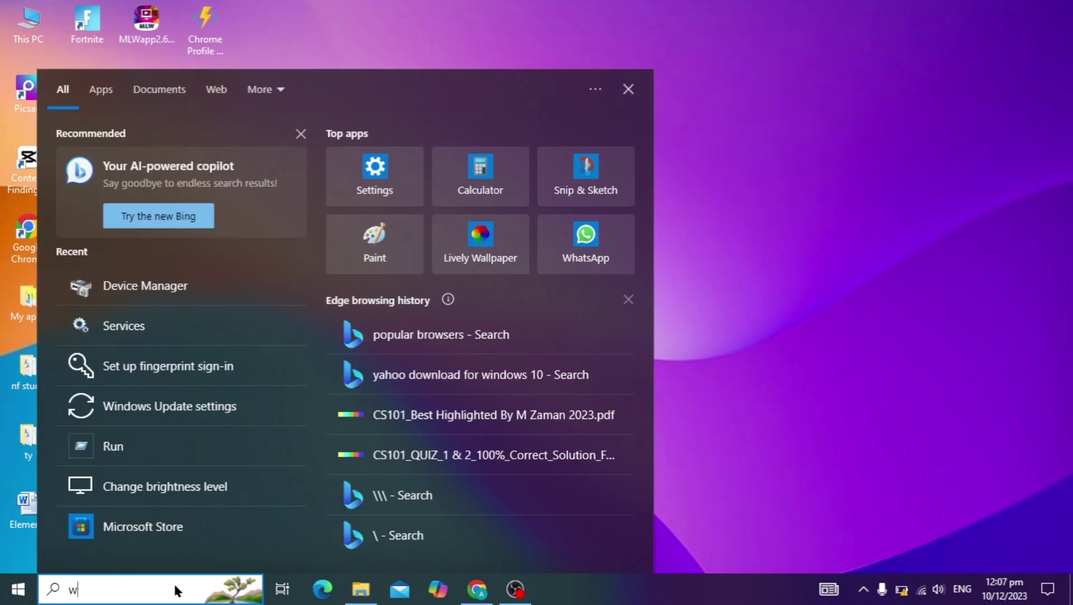
text(indows up)
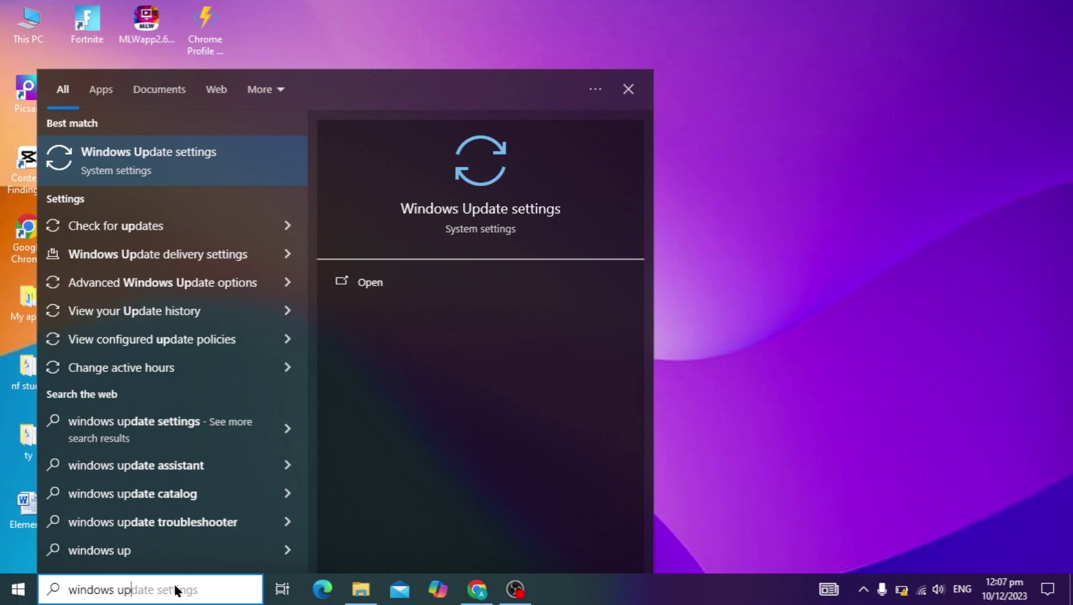
click(188, 163)
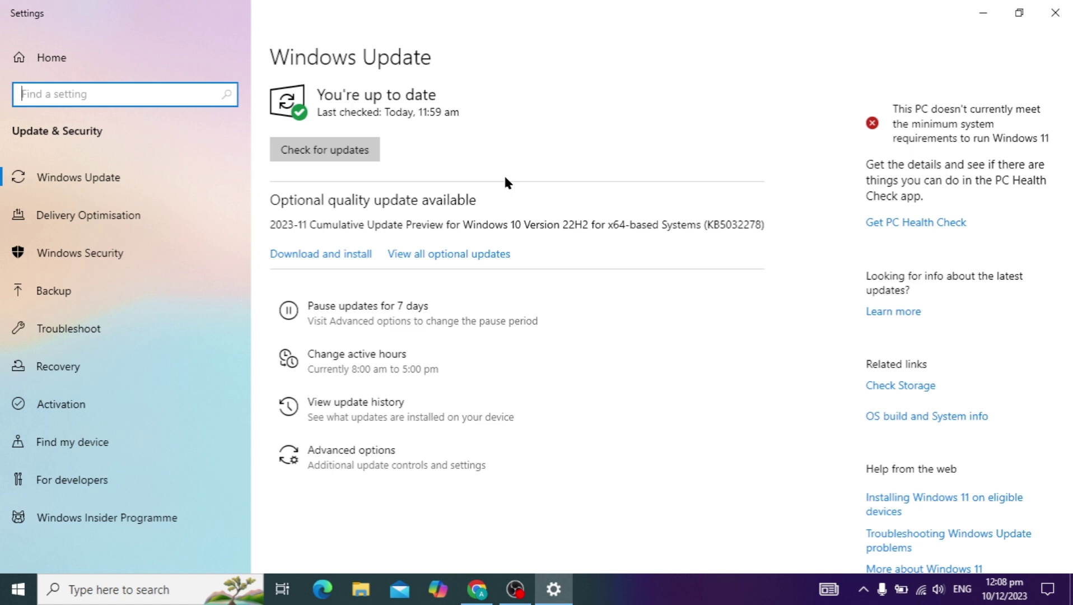
Check for updates until the PC reports up to date, then close Settings
click(341, 155)
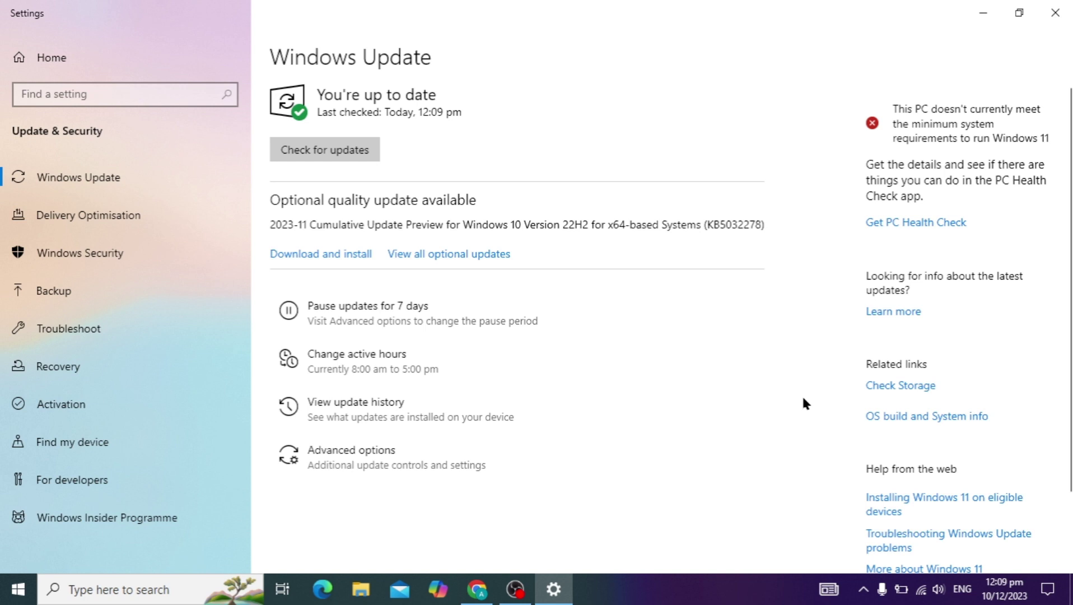
click(1055, 13)
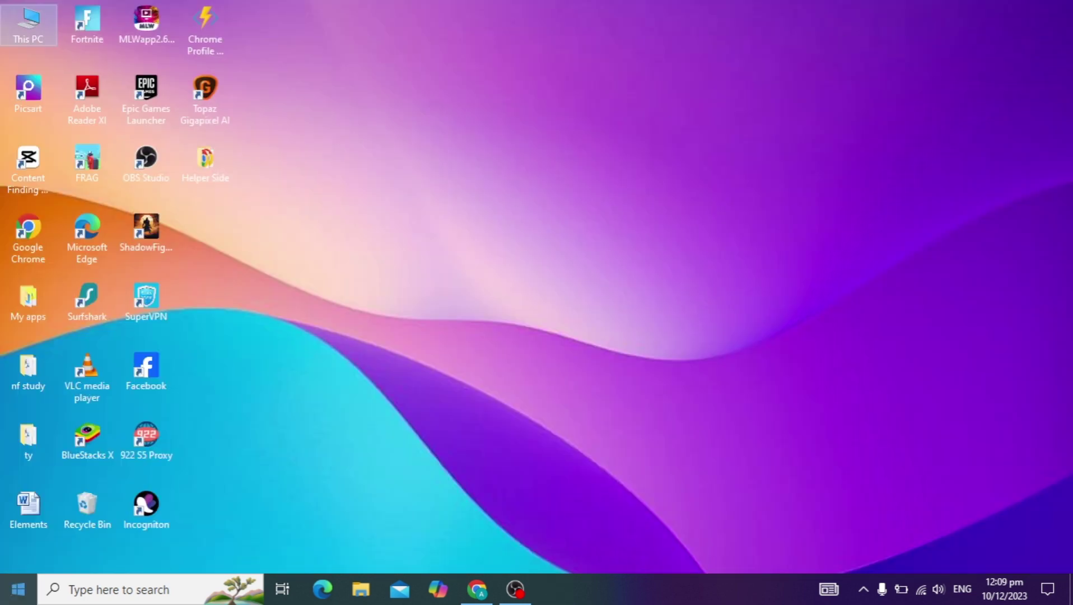
click(18, 589)
Show the Start menu power options: Sleep, Shut down and Restart
mouse_move(19, 559)
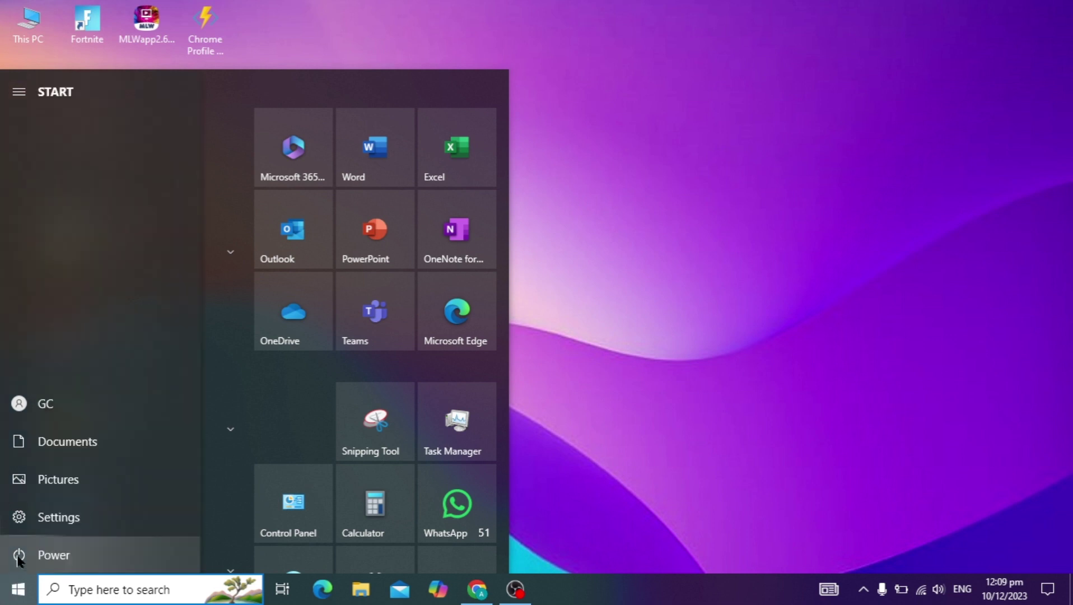
click(56, 554)
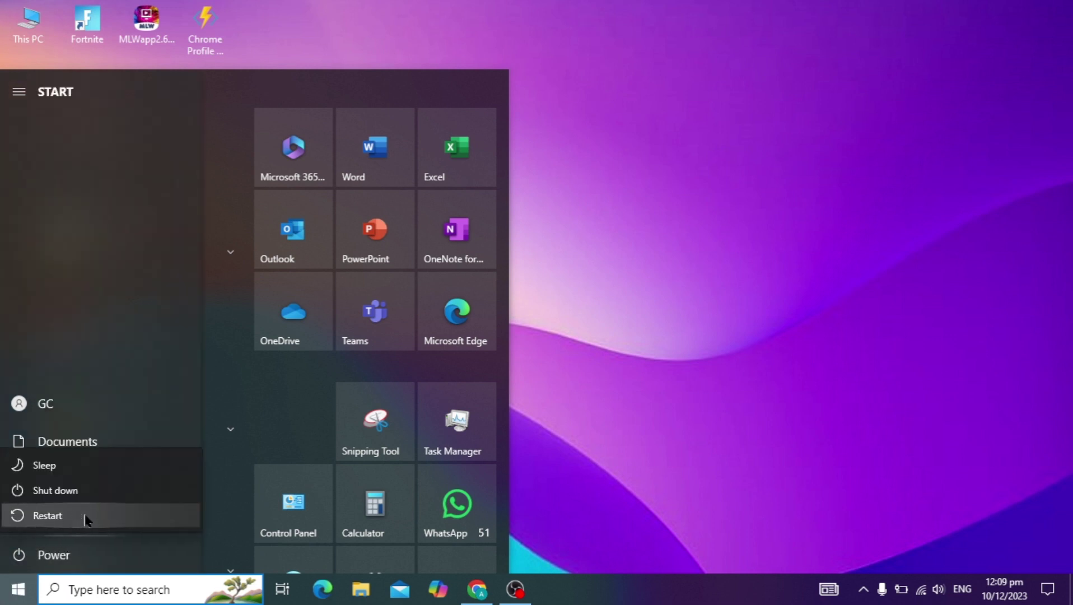